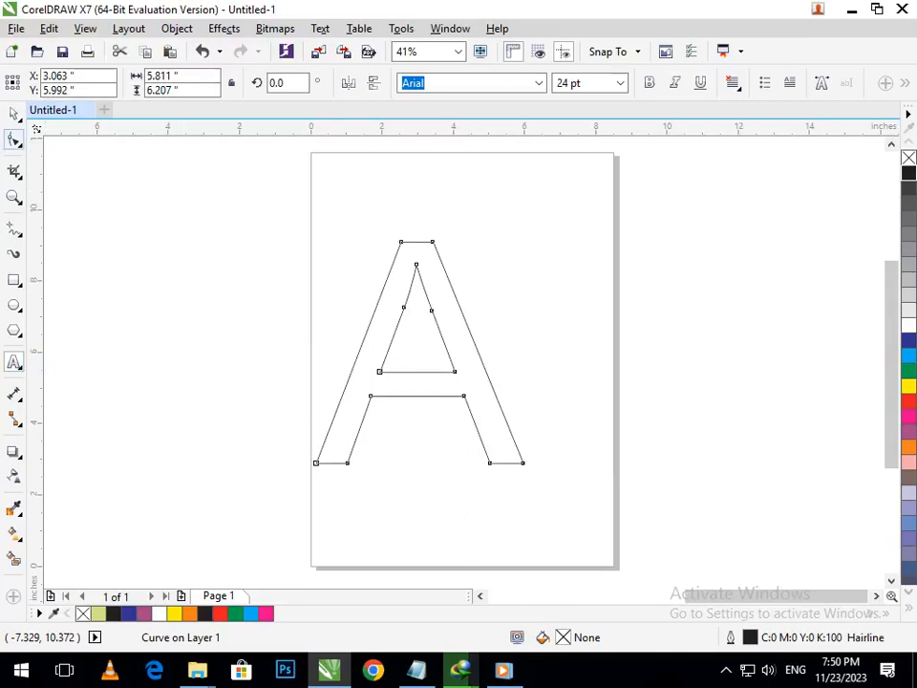
Move the inner triangle's two lower nodes down to the crossbar's lower corners and remove the bar line with Virtual Segment Delete.
{"action": "left_click", "coordinate": [14, 140]}
{"action": "left_click_drag", "start_coordinate": [379, 371], "coordinate": [371, 389]}
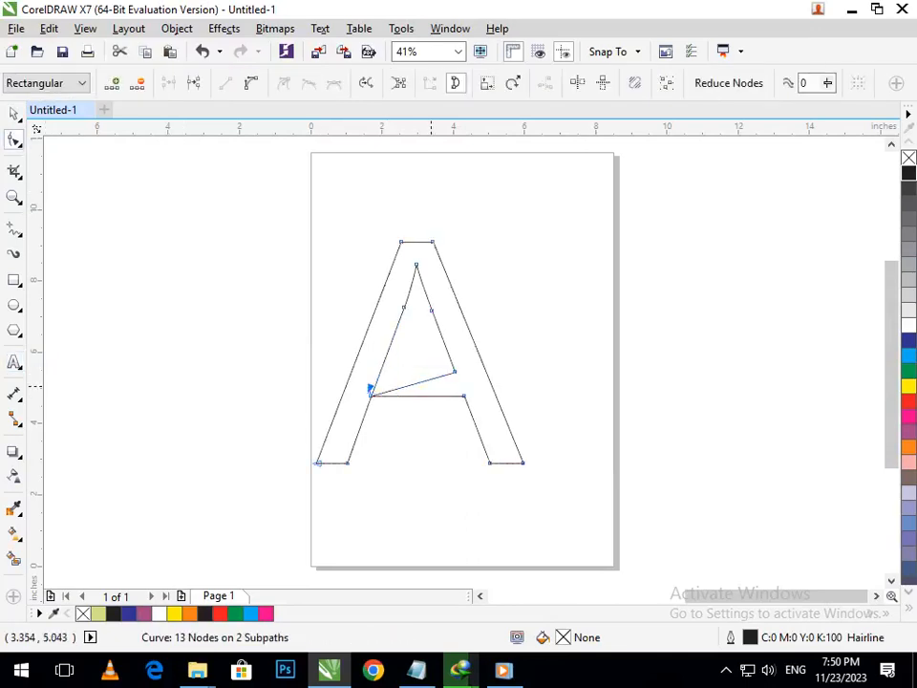
{"action": "mouse_move", "coordinate": [454, 371]}
{"action": "left_mouse_down"}
{"action": "mouse_move", "coordinate": [467, 403]}
{"action": "mouse_move", "coordinate": [459, 391]}
{"action": "left_mouse_up"}
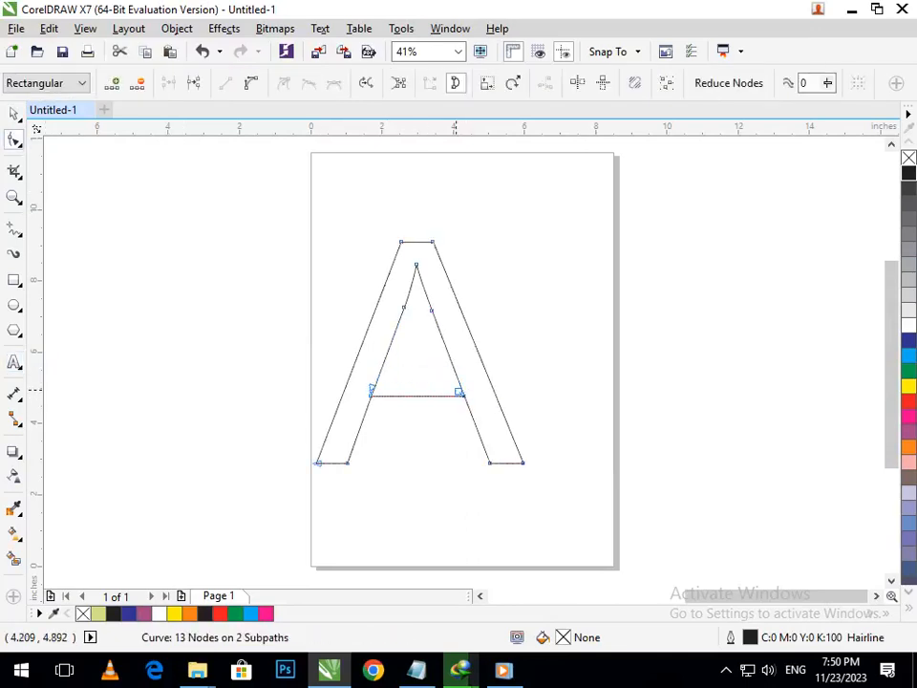
{"action": "left_click", "coordinate": [15, 170]}
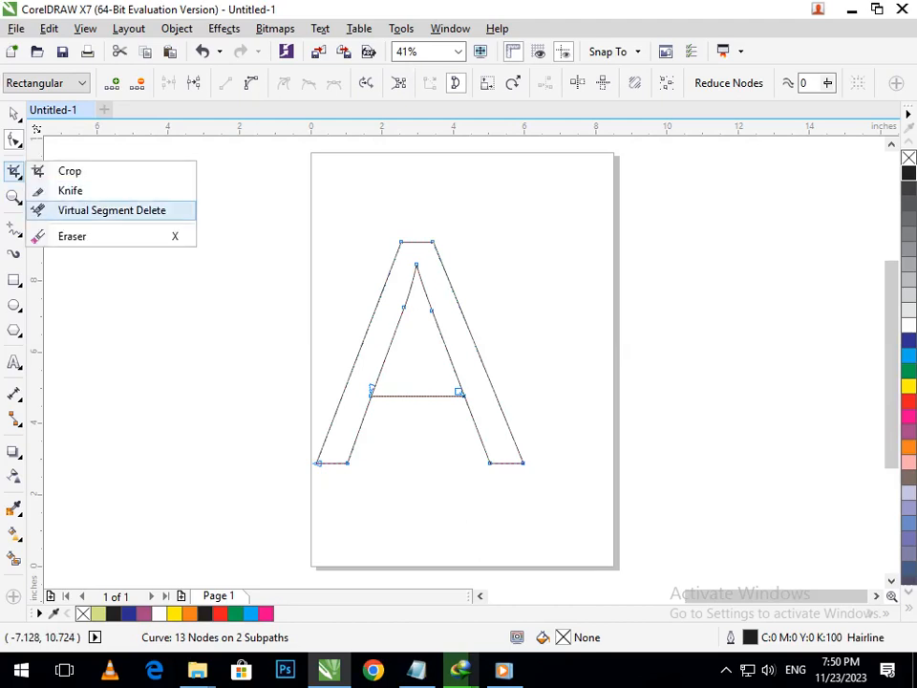
{"action": "left_click", "coordinate": [124, 211]}
{"action": "left_click", "coordinate": [415, 393]}
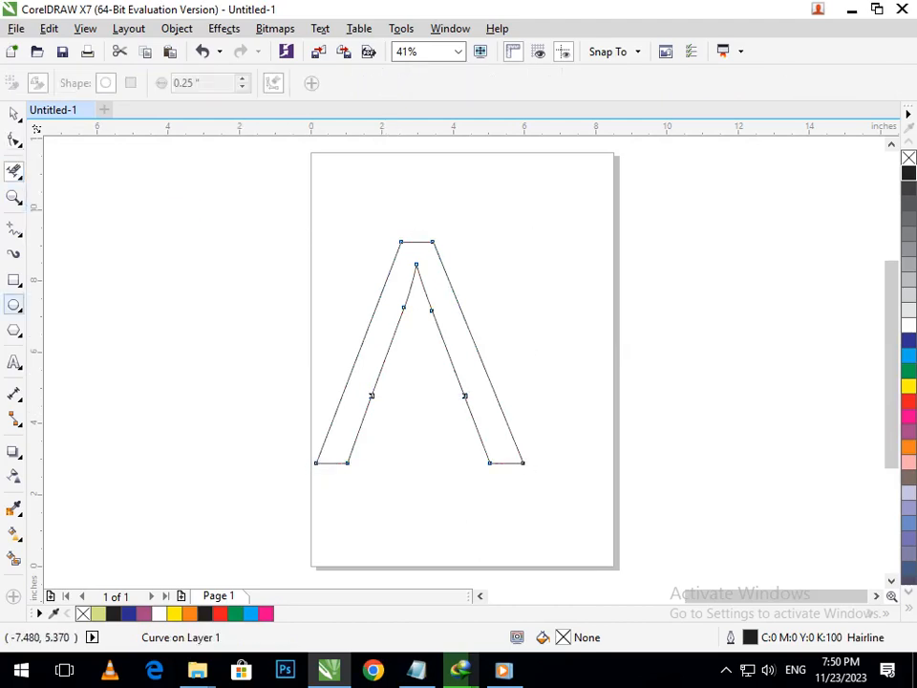
Draw a closed swoosh outline across the letter A with the Pen tool, about 6 in wide and 5.2 in high.
{"action": "left_click", "coordinate": [15, 229]}
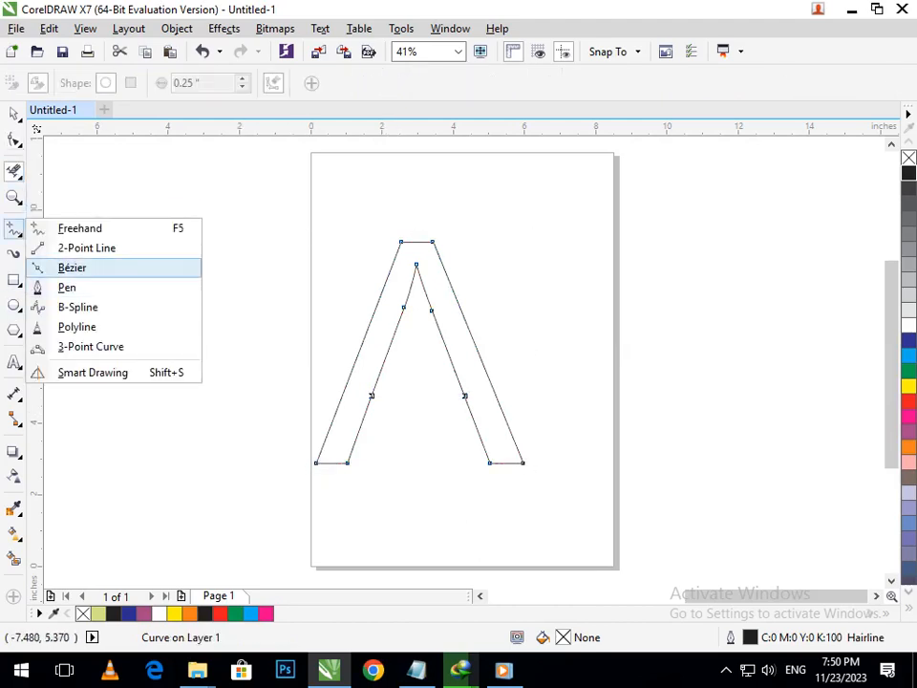
{"action": "left_click", "coordinate": [67, 286]}
{"action": "left_click", "coordinate": [298, 465]}
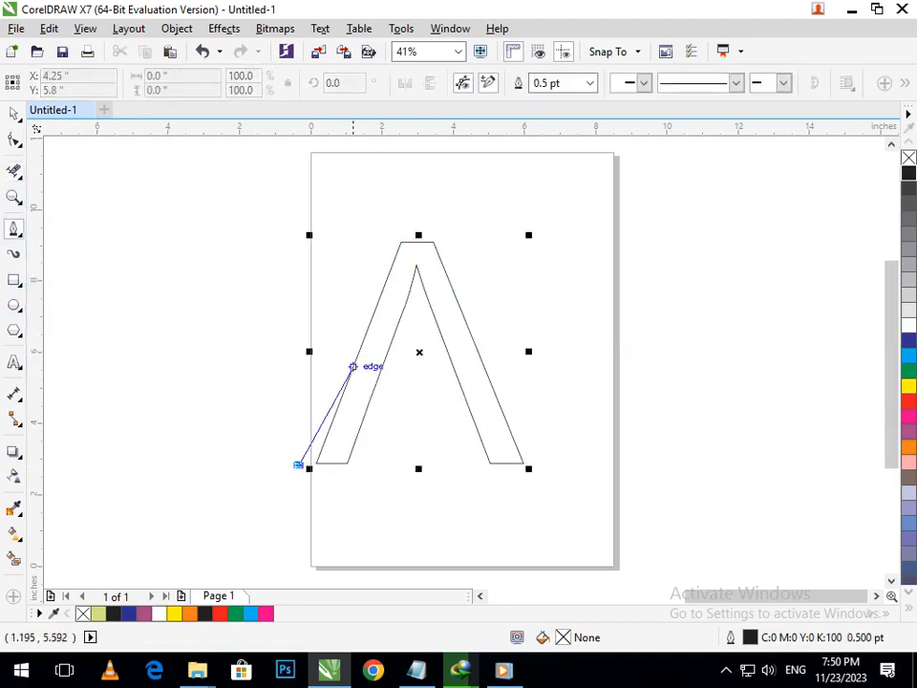
{"action": "left_click_drag", "start_coordinate": [336, 369], "coordinate": [387, 350]}
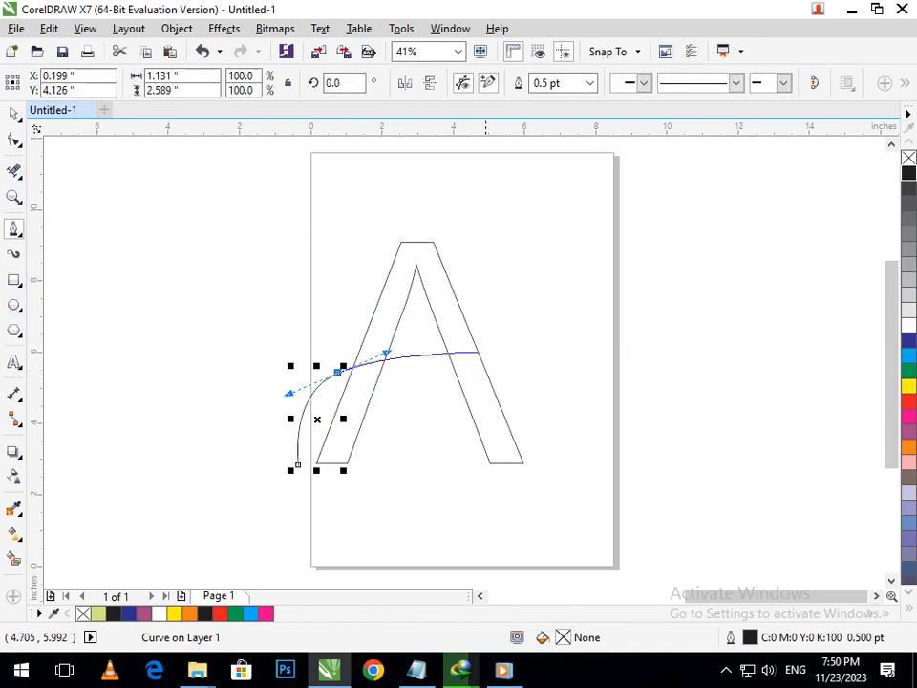
{"action": "left_click_drag", "start_coordinate": [487, 333], "coordinate": [513, 242]}
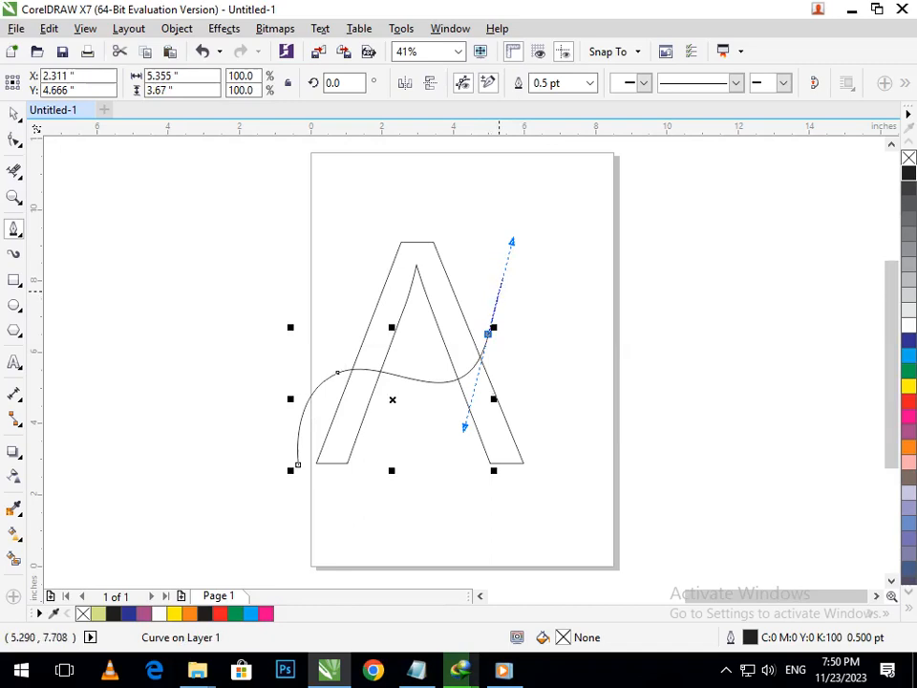
{"action": "left_click", "coordinate": [495, 289]}
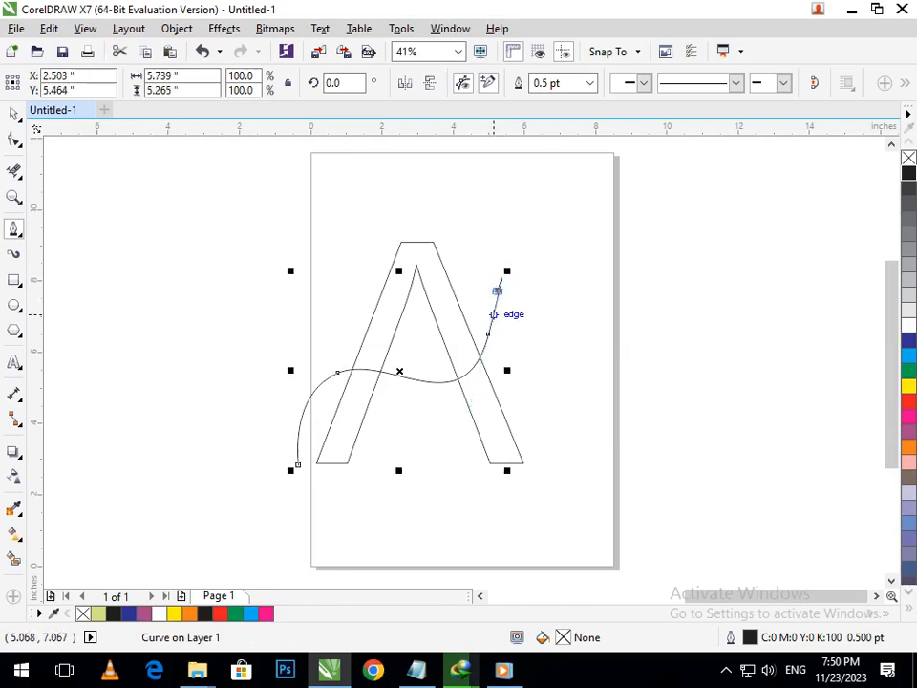
{"action": "key", "text": "ctrl+z"}
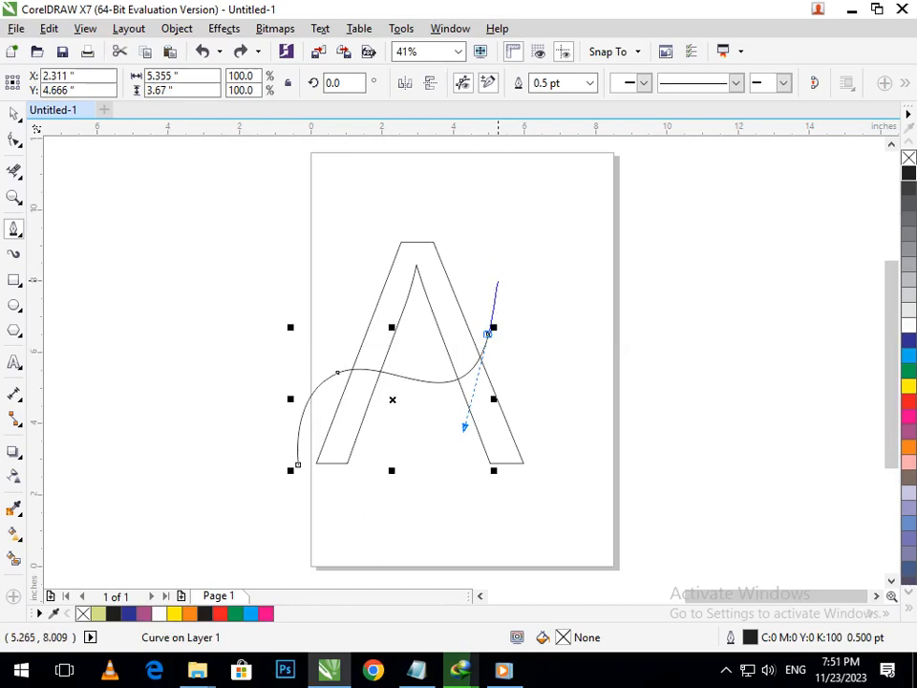
{"action": "left_click", "coordinate": [497, 280]}
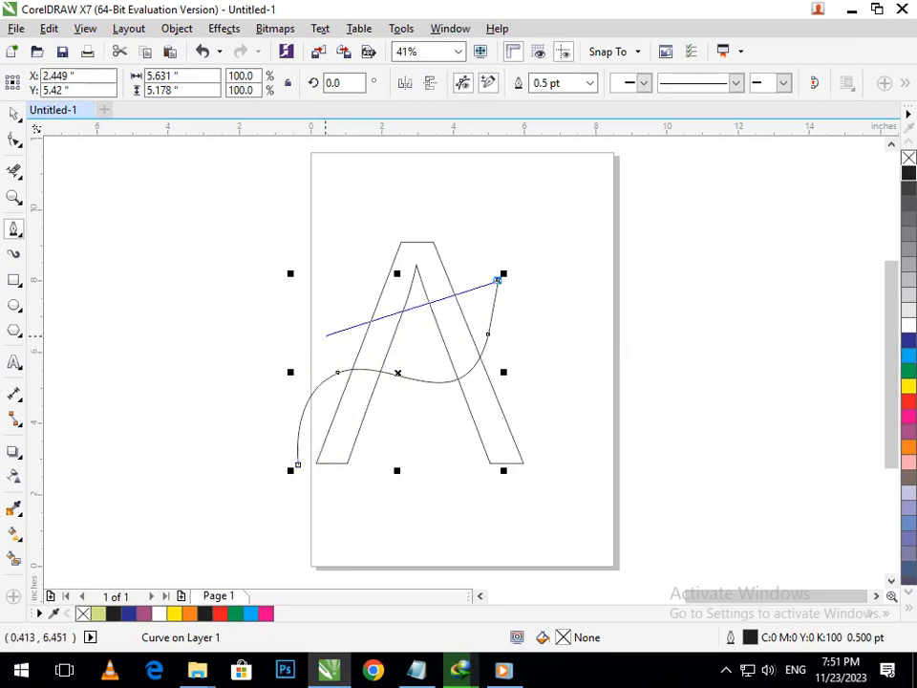
{"action": "left_click", "coordinate": [322, 332]}
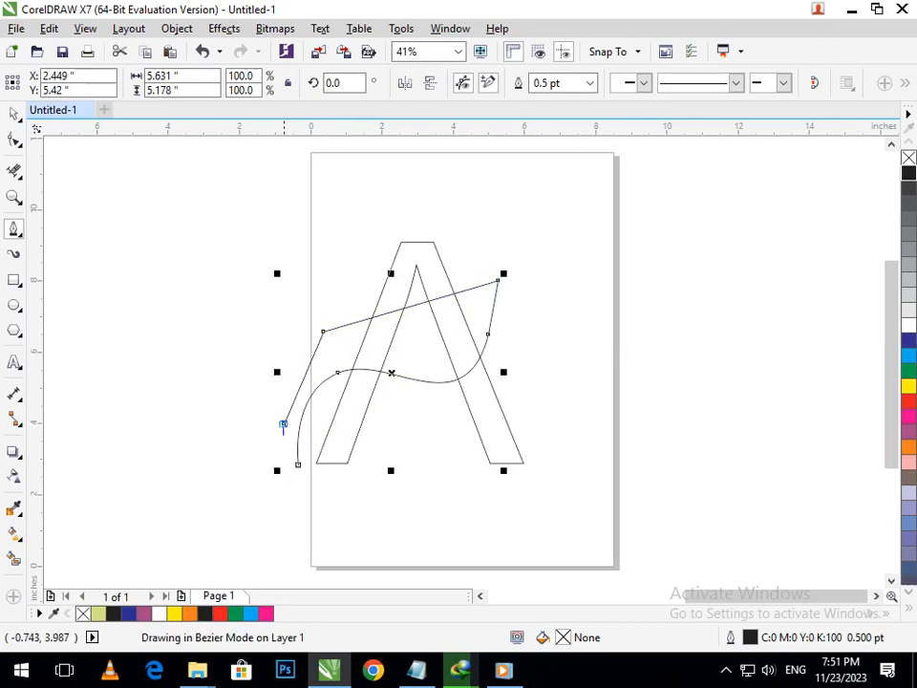
{"action": "left_click", "coordinate": [283, 423]}
{"action": "left_click", "coordinate": [298, 464]}
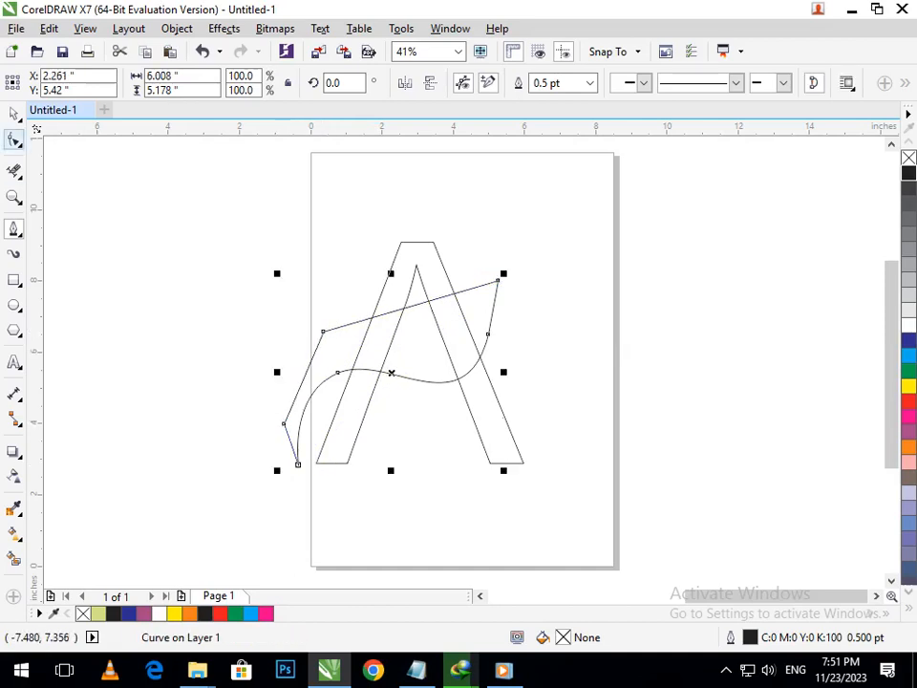
Bend the swoosh's straight upper edge downward and adjust the curve handle at its upper-right tip to follow the lower edge.
{"action": "key", "text": "F10"}
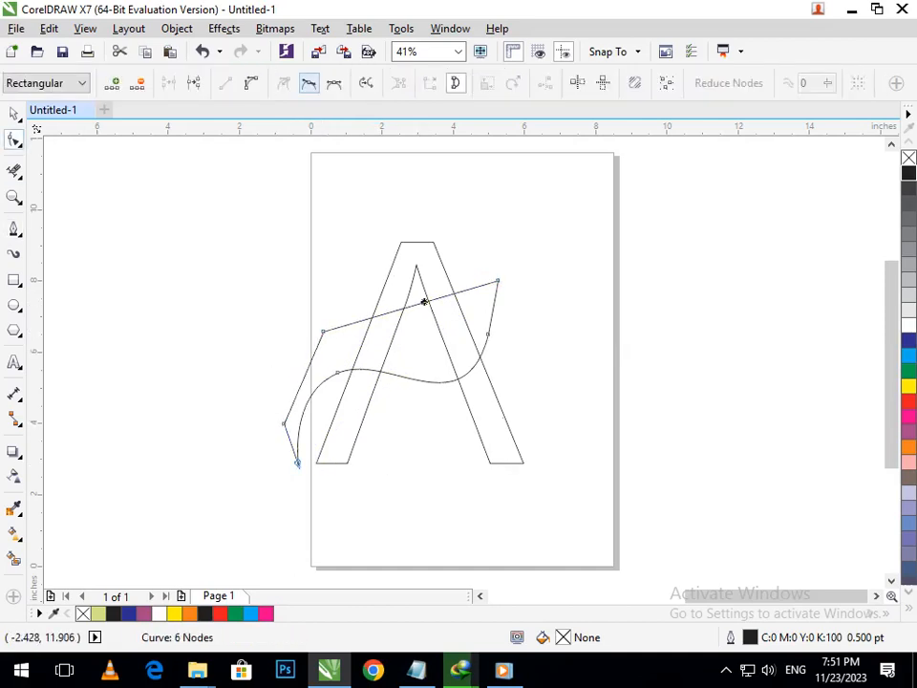
{"action": "left_click", "coordinate": [421, 303]}
{"action": "left_click_drag", "start_coordinate": [421, 302], "coordinate": [419, 352]}
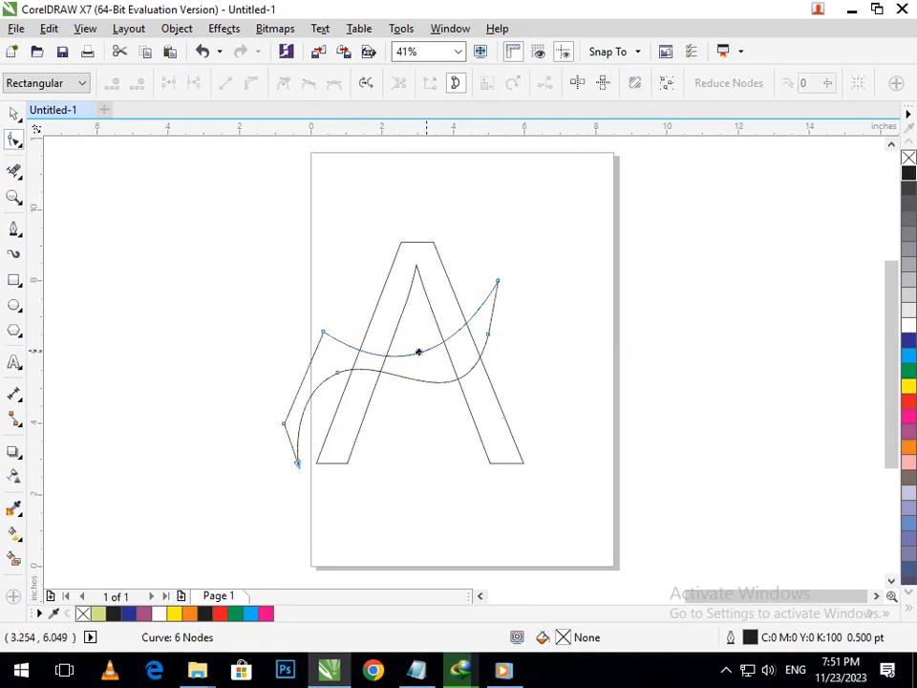
{"action": "left_click", "coordinate": [497, 279]}
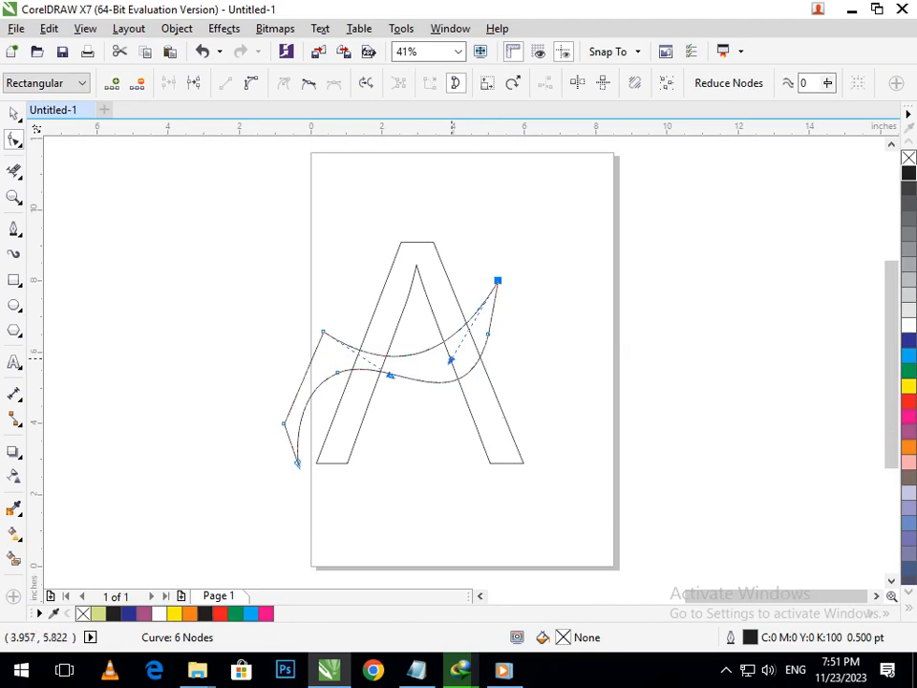
{"action": "left_click_drag", "start_coordinate": [450, 360], "coordinate": [470, 384]}
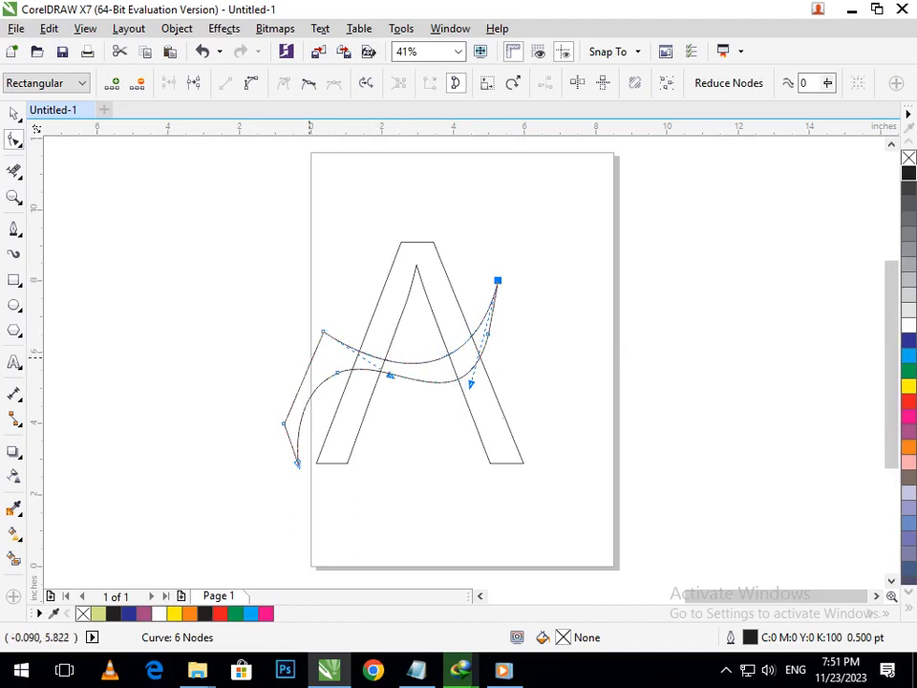
Delete the swoosh's two outer left nodes and reshape the upper edge with the curve handle of the bottom-left tip.
{"action": "left_click", "coordinate": [323, 331]}
{"action": "key", "text": "Delete"}
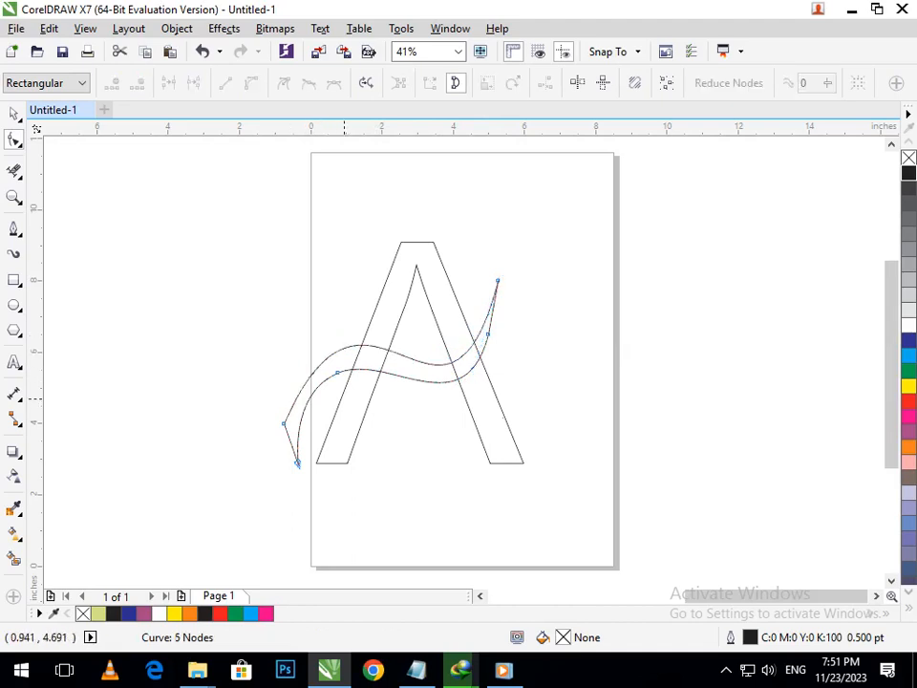
{"action": "left_click", "coordinate": [283, 423]}
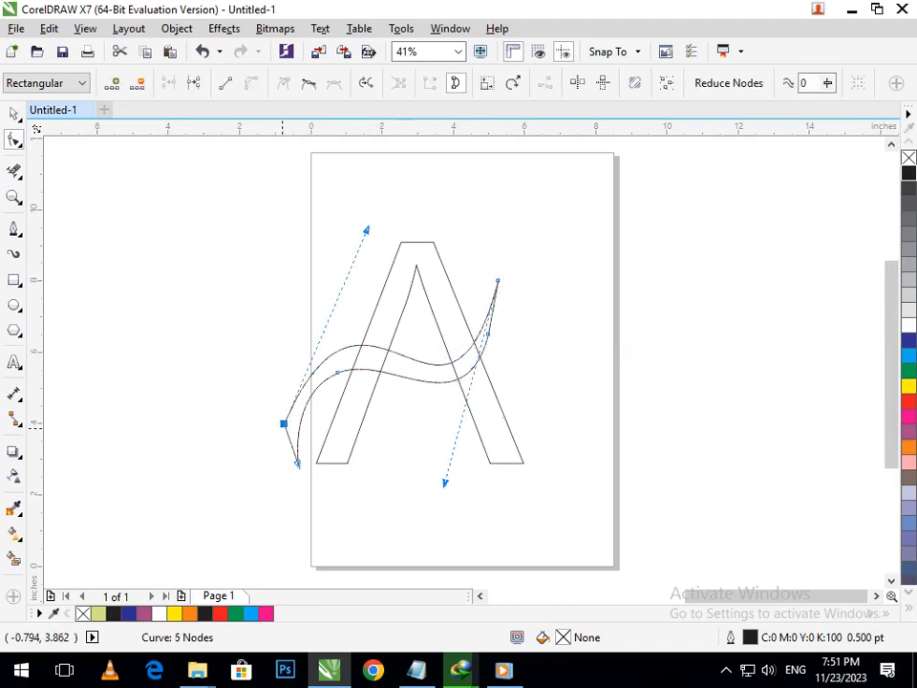
{"action": "key", "text": "Delete"}
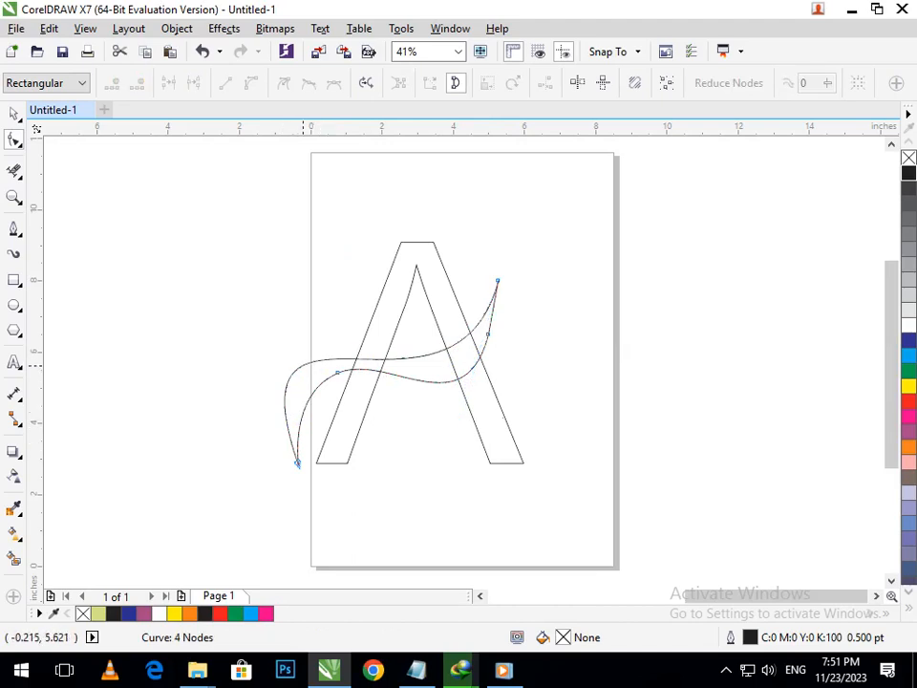
{"action": "left_click", "coordinate": [297, 462]}
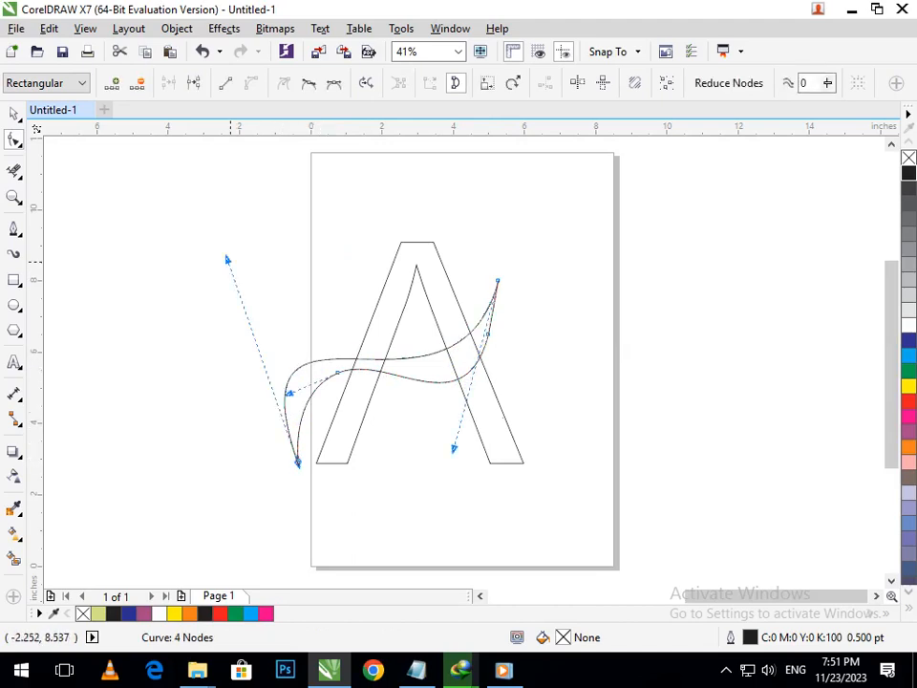
{"action": "left_click_drag", "start_coordinate": [228, 258], "coordinate": [291, 234]}
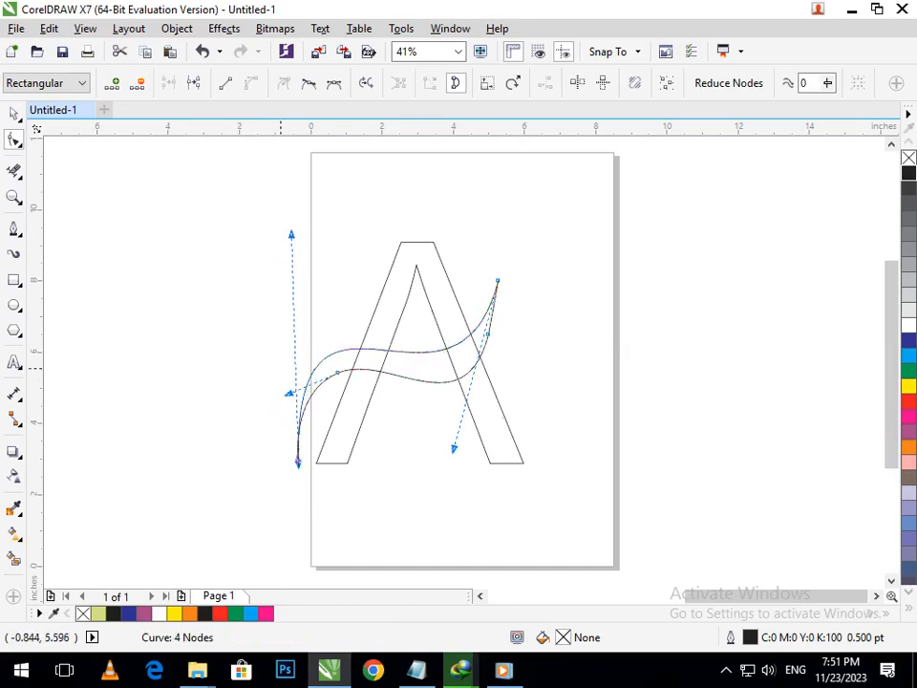
{"action": "key", "text": "space"}
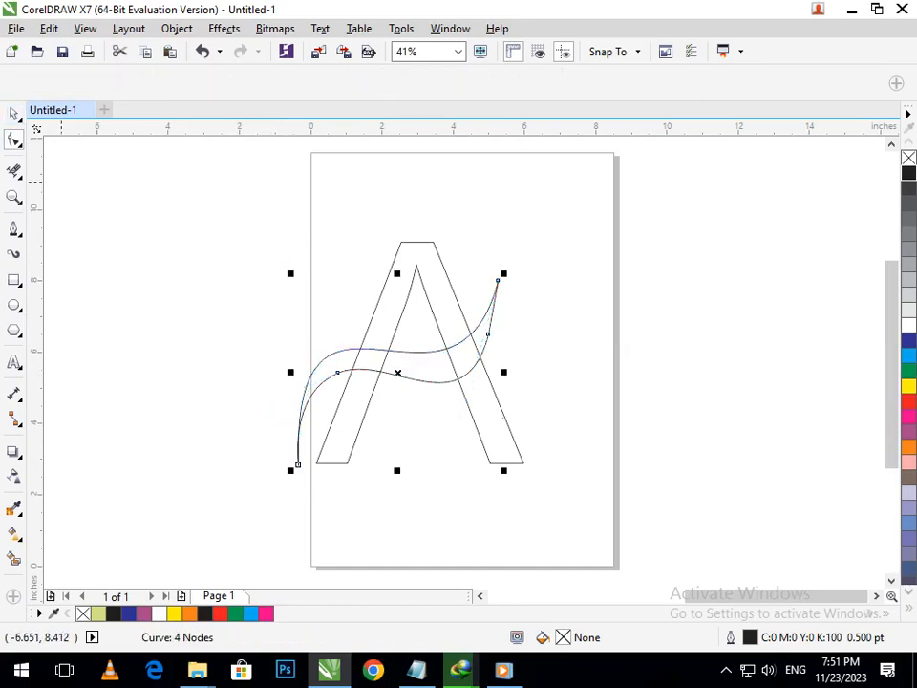
{"action": "key", "text": "Escape"}
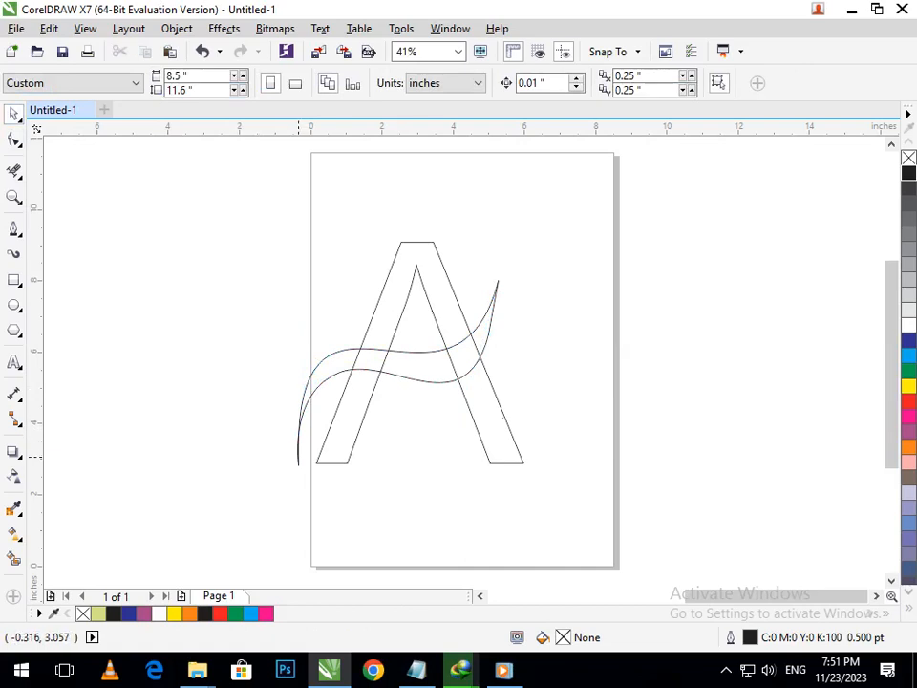
Move the swoosh about 0.28 in to the right across the letter A, undoing any further displacement.
{"action": "left_click_drag", "start_coordinate": [299, 455], "coordinate": [308, 456]}
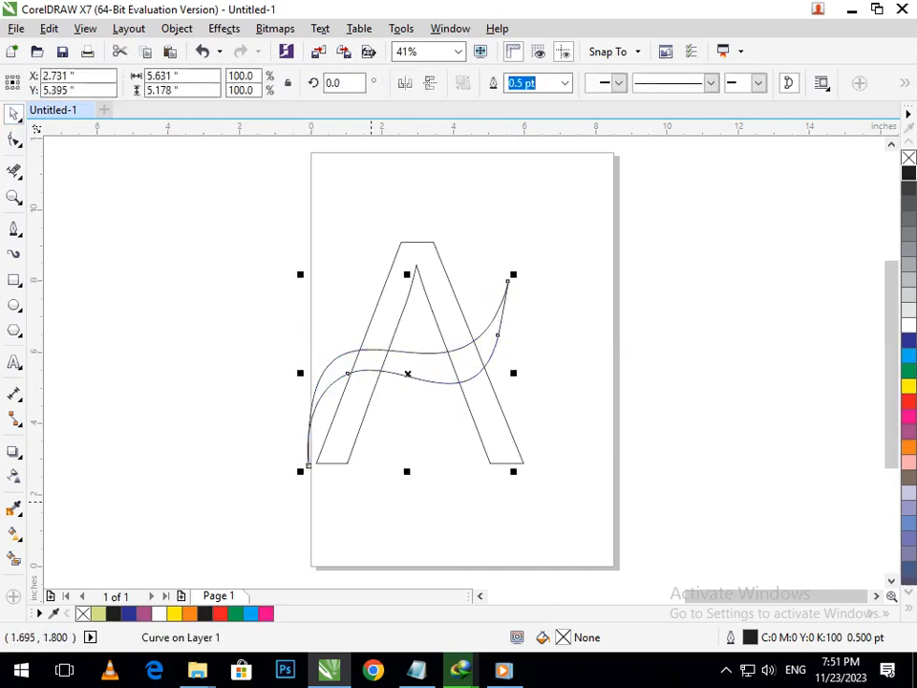
{"action": "key", "text": "Escape"}
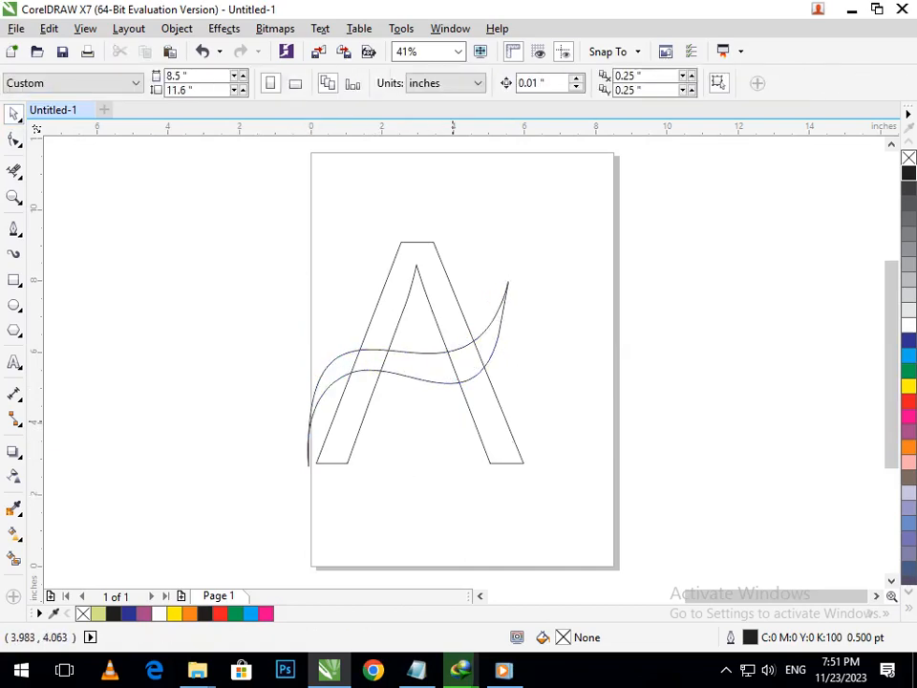
{"action": "left_click_drag", "start_coordinate": [327, 385], "coordinate": [307, 398]}
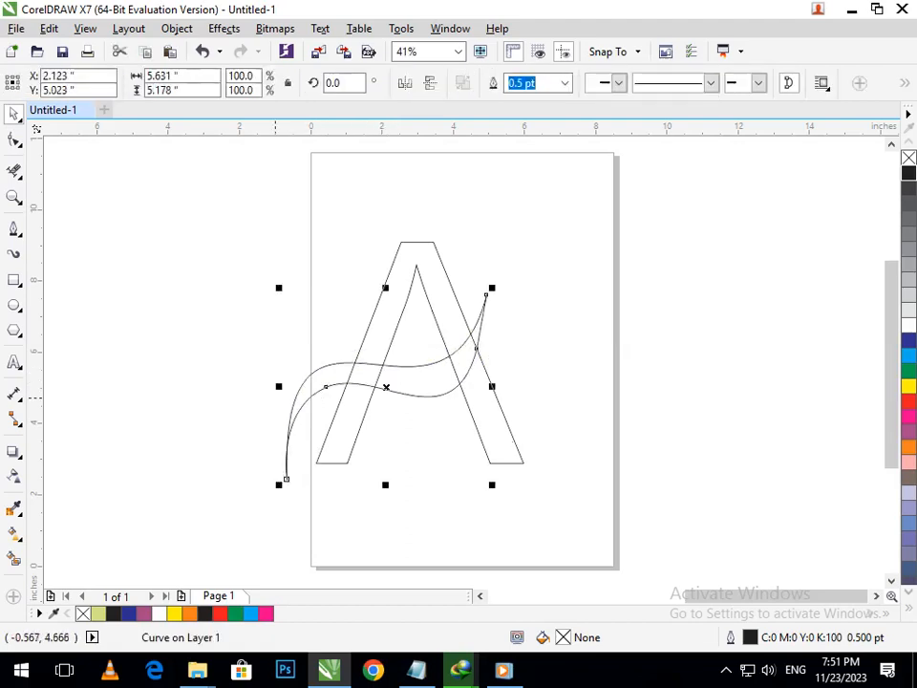
{"action": "key", "text": "ctrl+z"}
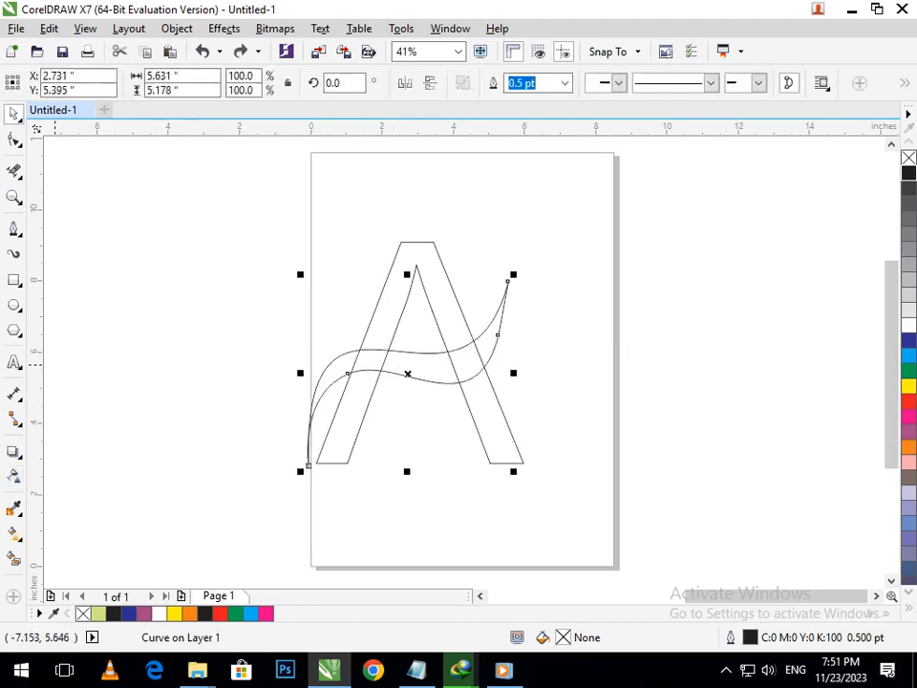
Add a one-step outside contour with a 0.251 in offset around the swoosh and break the contour group apart.
{"action": "left_click", "coordinate": [14, 452]}
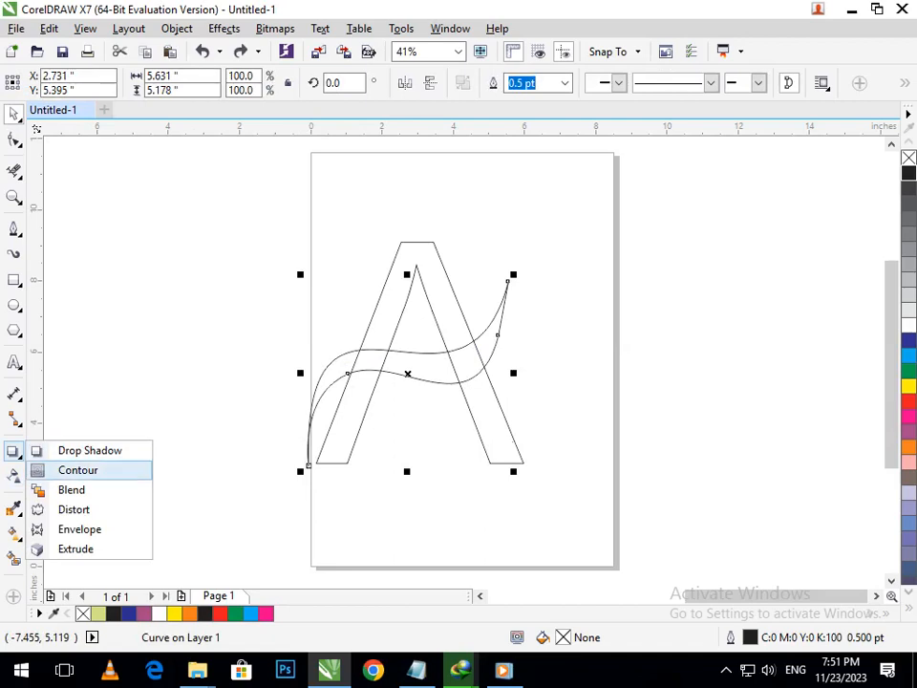
{"action": "left_click", "coordinate": [78, 470]}
{"action": "left_click_drag", "start_coordinate": [407, 468], "coordinate": [407, 465]}
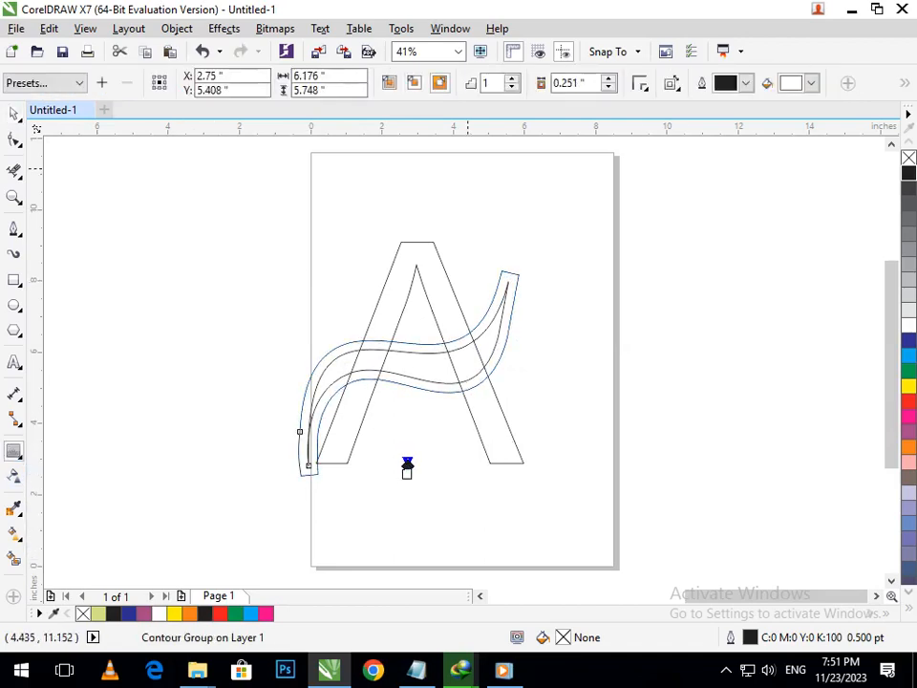
{"action": "key", "text": "ctrl+k"}
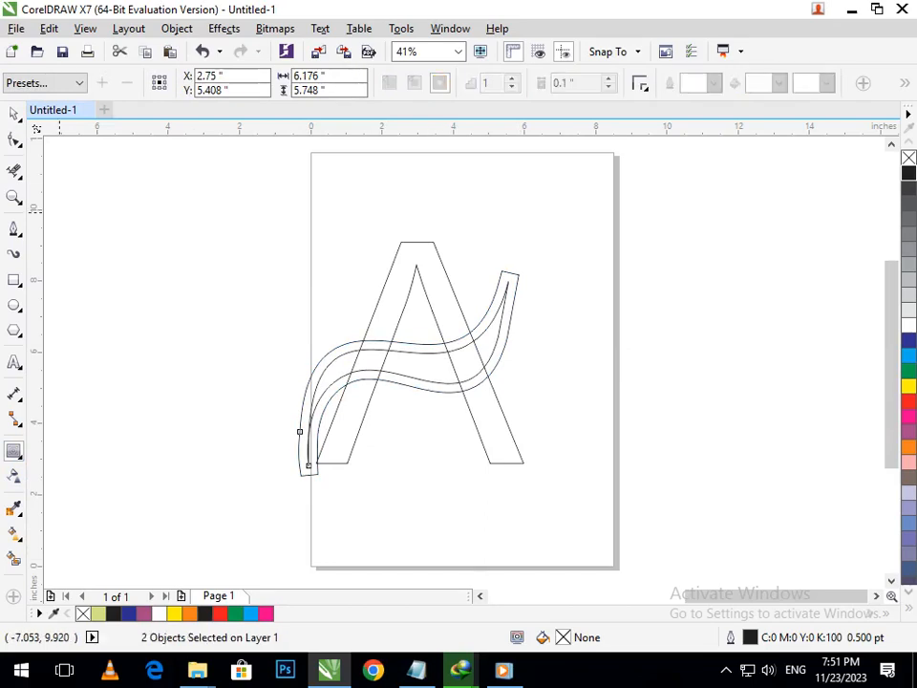
{"action": "left_click", "coordinate": [13, 113]}
{"action": "left_click", "coordinate": [562, 363]}
{"action": "left_click_drag", "start_coordinate": [489, 411], "coordinate": [440, 465]}
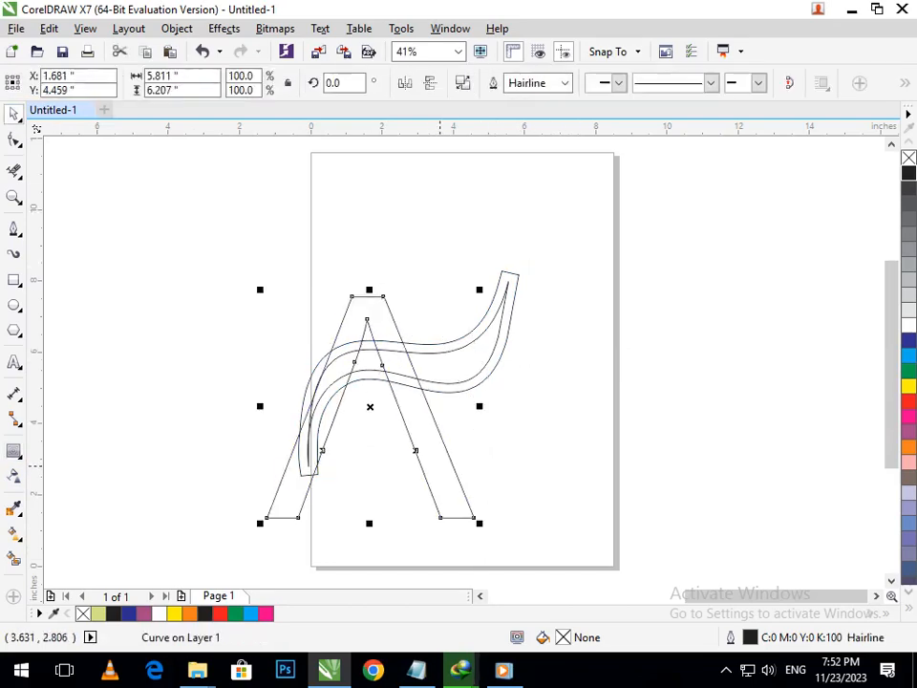
{"action": "key", "text": "ctrl+z"}
{"action": "left_click", "coordinate": [548, 320]}
Trim the letter A with the swoosh's outer contour outline.
{"action": "left_click", "coordinate": [513, 273]}
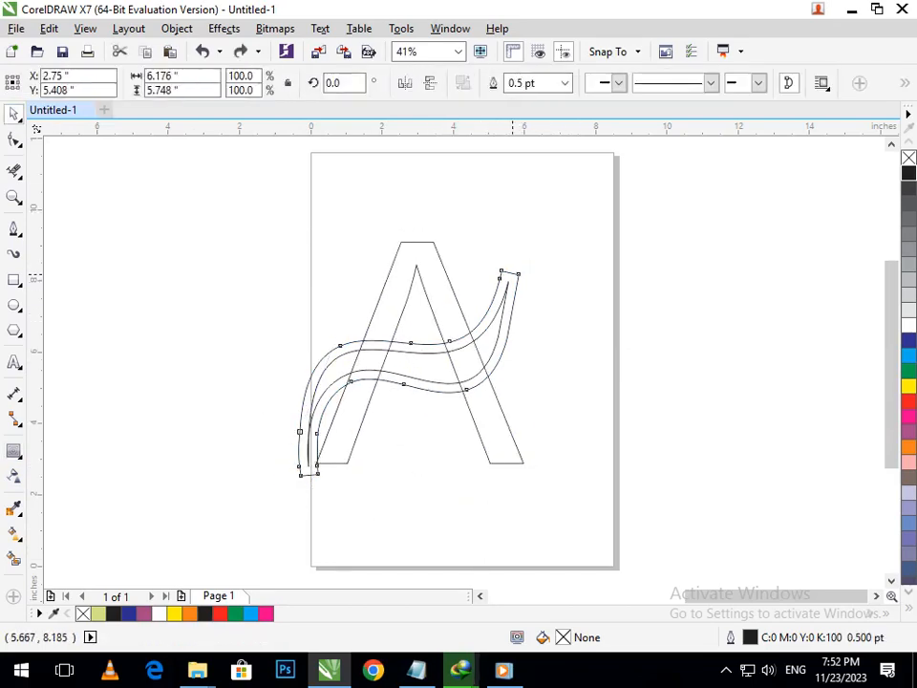
{"action": "left_click", "coordinate": [514, 463], "text": "shift"}
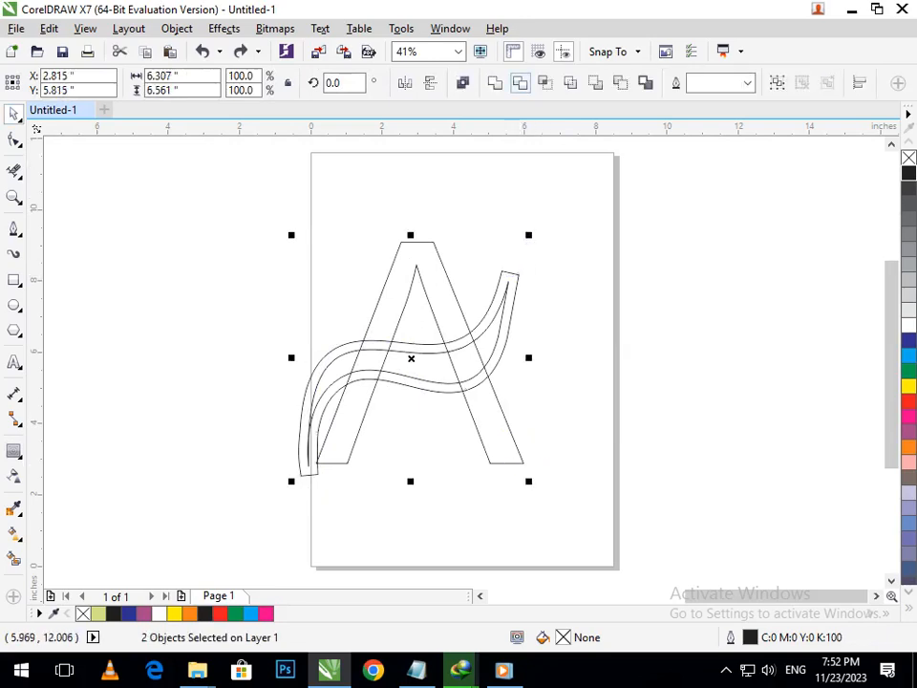
{"action": "left_click", "coordinate": [520, 83]}
Try deleting the swoosh's outer contour outline, and undo the deletion.
{"action": "left_click", "coordinate": [561, 343]}
{"action": "left_click", "coordinate": [515, 286]}
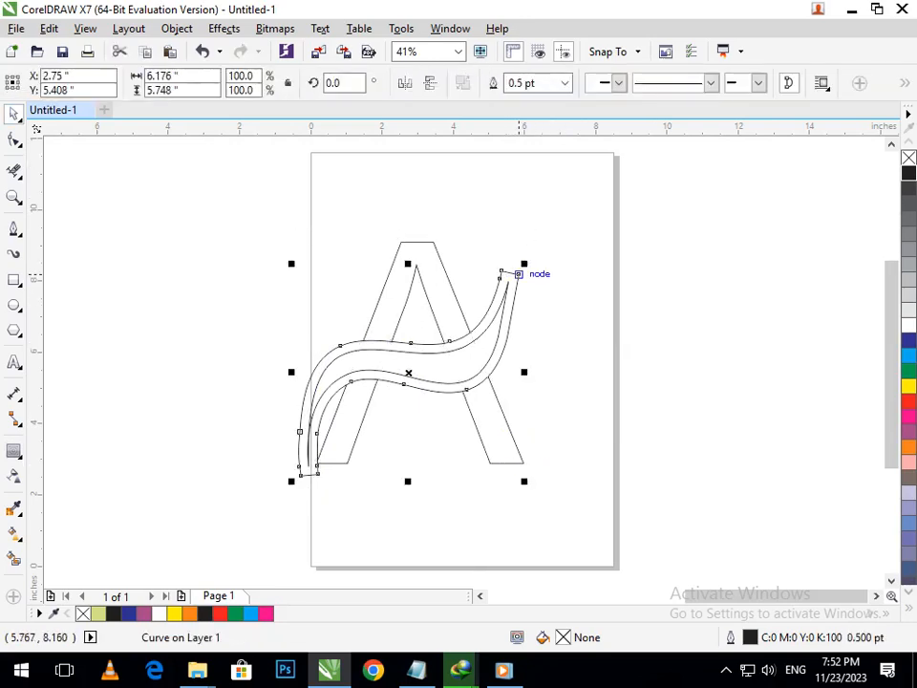
{"action": "key", "text": "Delete"}
{"action": "key", "text": "ctrl+z"}
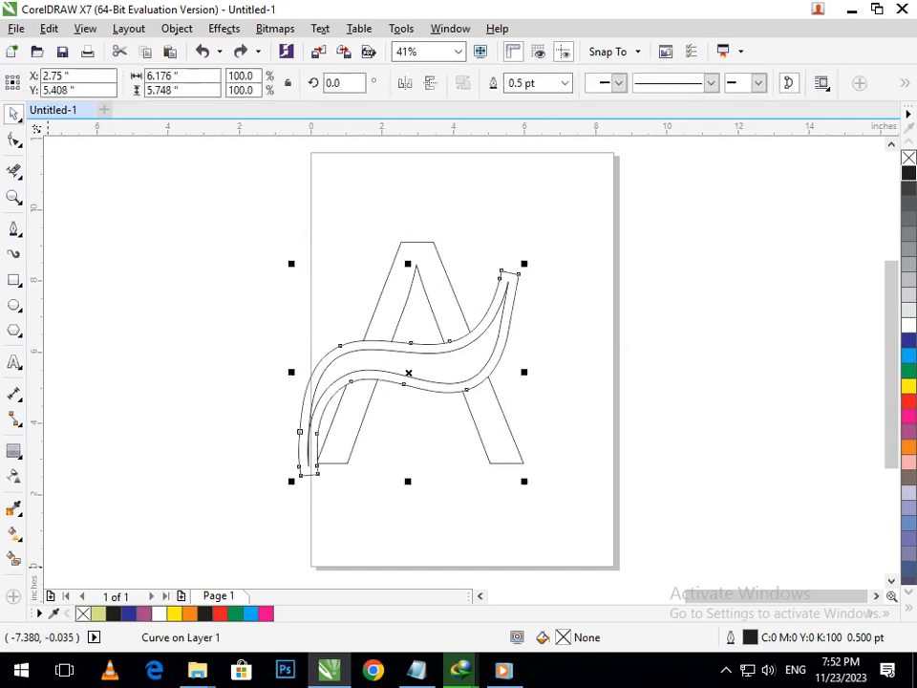
Try Smart Fill on the trimmed letter A's lower-left leg and upper part, and undo the fills and the trim.
{"action": "left_click", "coordinate": [15, 418]}
{"action": "left_click", "coordinate": [355, 403]}
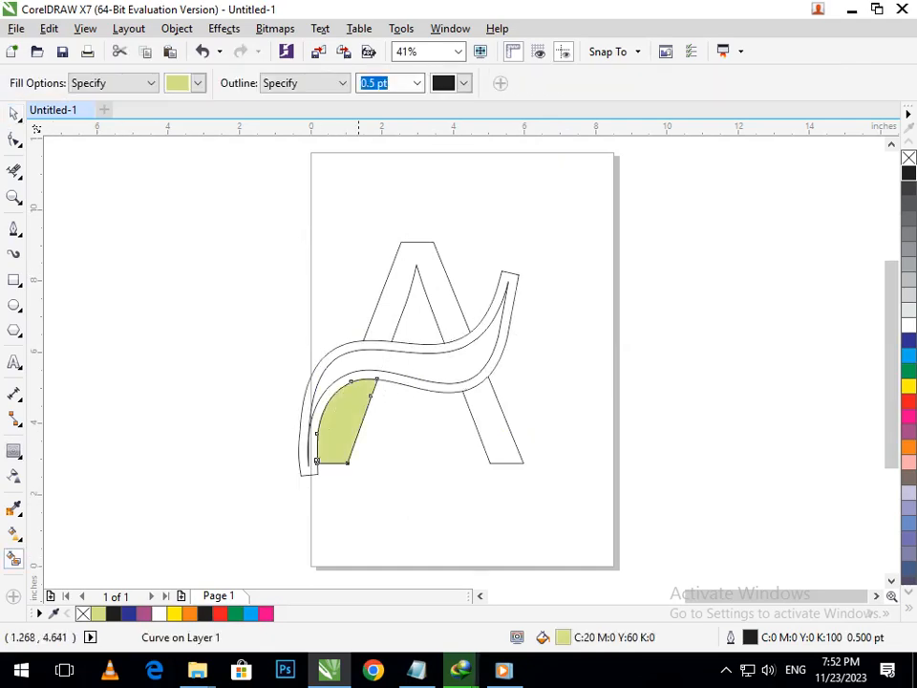
{"action": "key", "text": "ctrl+z"}
{"action": "left_click", "coordinate": [351, 408]}
{"action": "key", "text": "ctrl+z"}
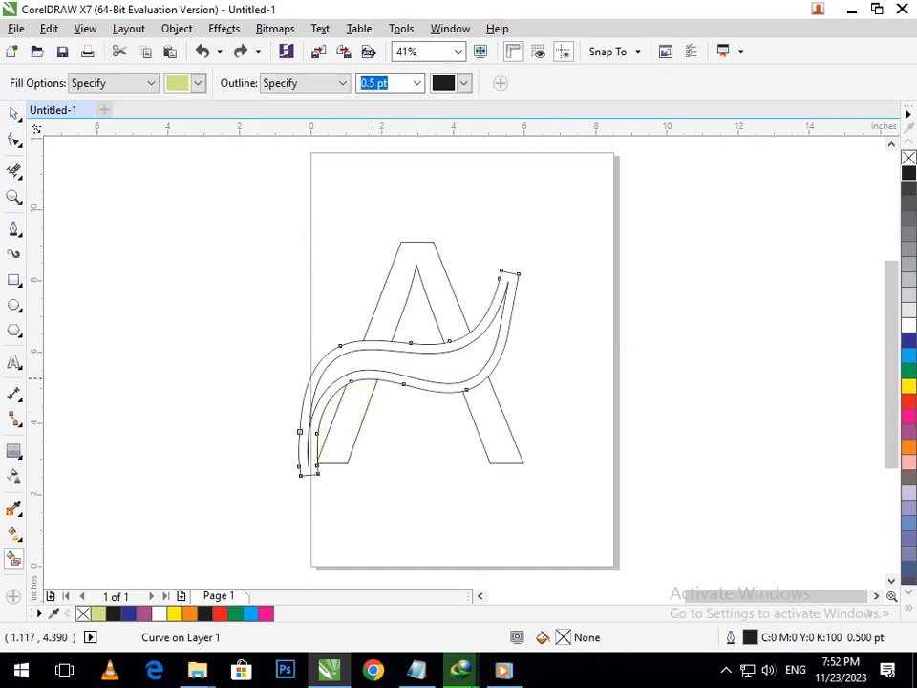
{"action": "left_click", "coordinate": [390, 315]}
{"action": "key", "text": "ctrl+z"}
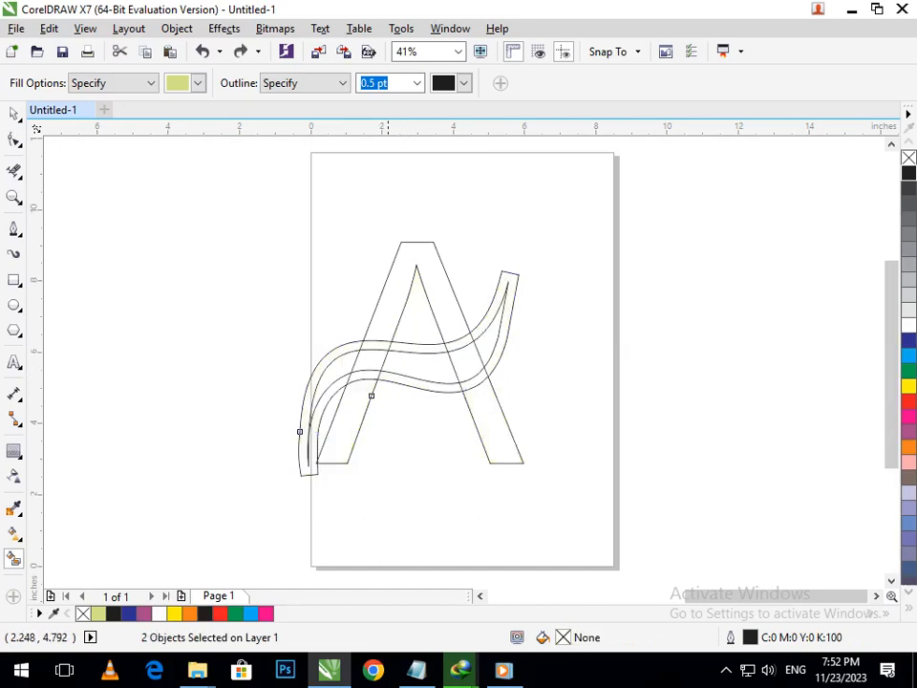
Smart Fill the A's two lower legs and upper part and all swoosh sections with yellow-green (C:20 M:0 Y:60 K:0).
{"action": "left_click", "coordinate": [343, 430]}
{"action": "left_click", "coordinate": [397, 313]}
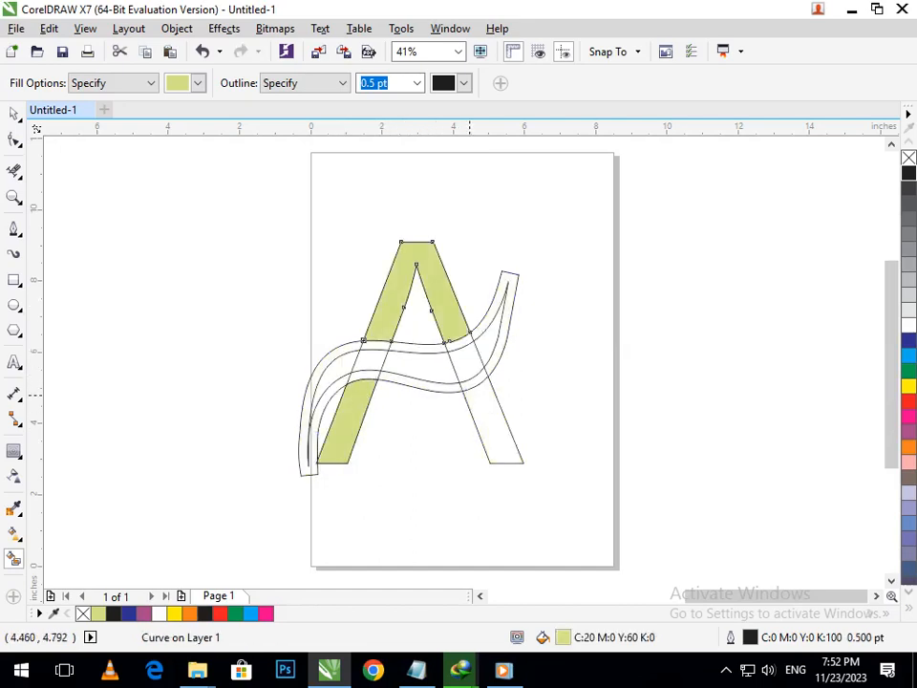
{"action": "left_click", "coordinate": [464, 392]}
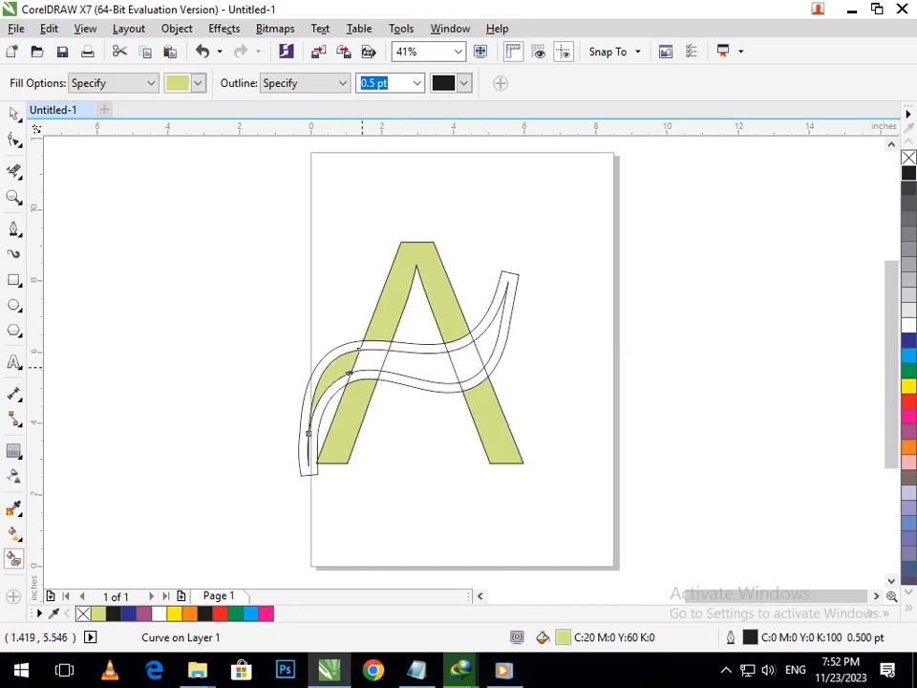
{"action": "left_click", "coordinate": [425, 363]}
{"action": "left_click", "coordinate": [494, 341]}
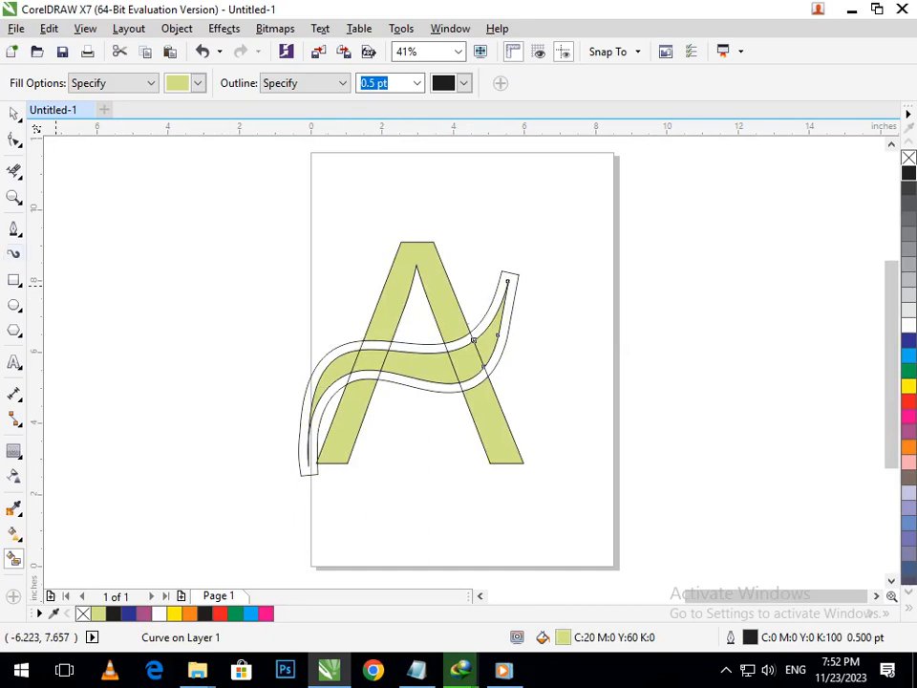
Delete the contour outline, the original swoosh and the original letter A outline, keeping only the filled pieces.
{"action": "left_click", "coordinate": [14, 114]}
{"action": "left_click", "coordinate": [225, 378]}
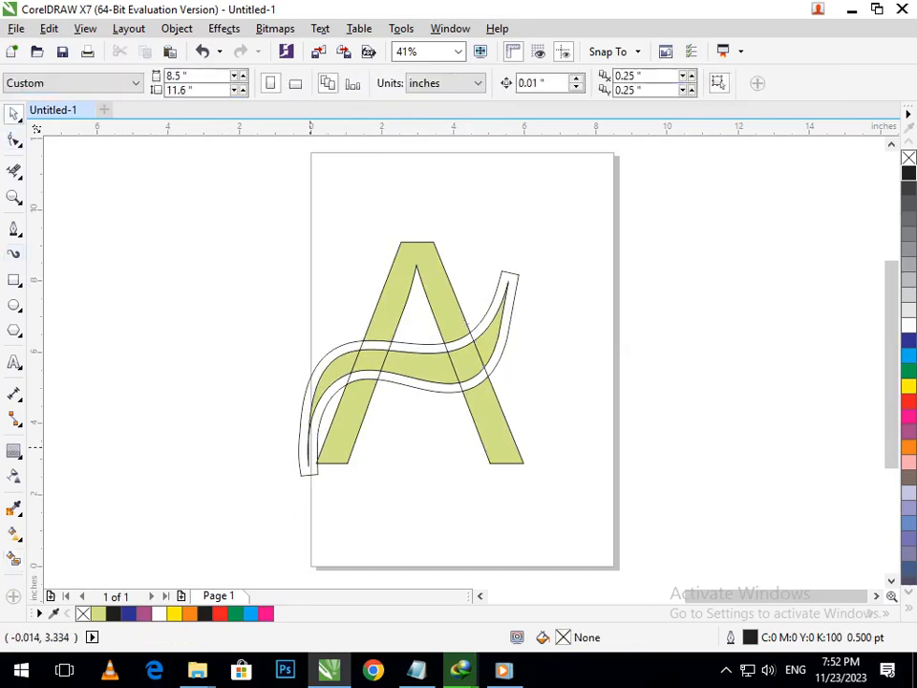
{"action": "left_click_drag", "start_coordinate": [309, 446], "coordinate": [257, 473]}
{"action": "key", "text": "Delete"}
{"action": "left_click", "coordinate": [310, 463]}
{"action": "key", "text": "Delete"}
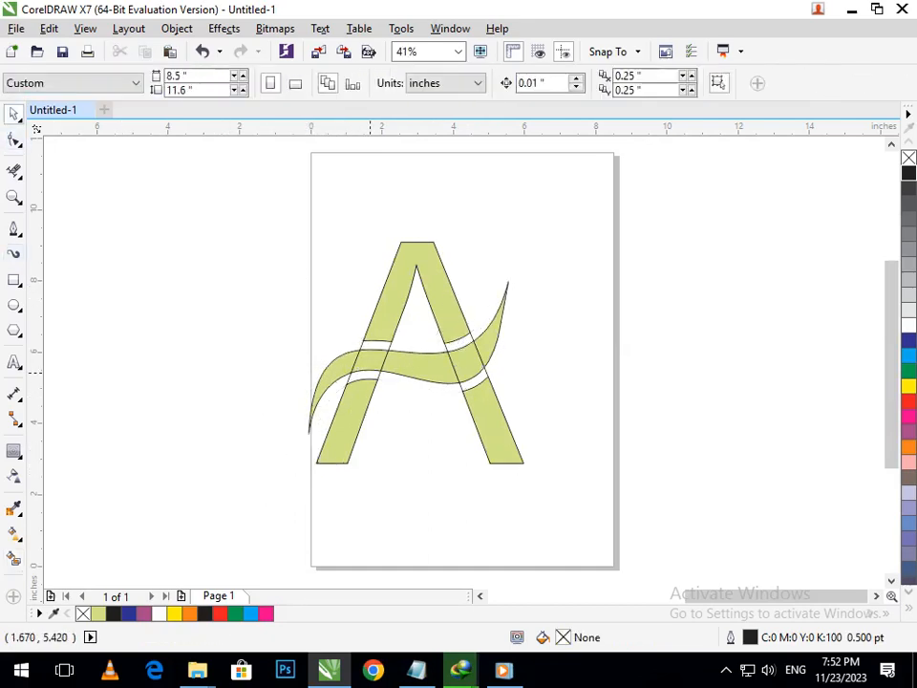
{"action": "left_click", "coordinate": [370, 372]}
{"action": "key", "text": "Delete"}
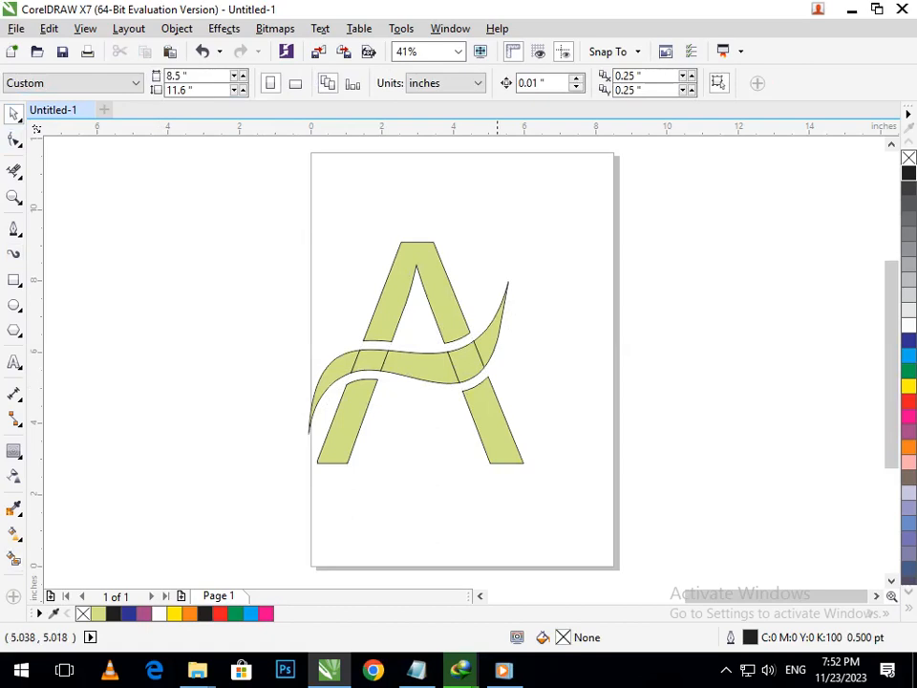
Weld all the filled pieces into one curve, undoing the trial move of the result.
{"action": "left_click_drag", "start_coordinate": [211, 223], "coordinate": [573, 516]}
{"action": "left_click", "coordinate": [495, 83]}
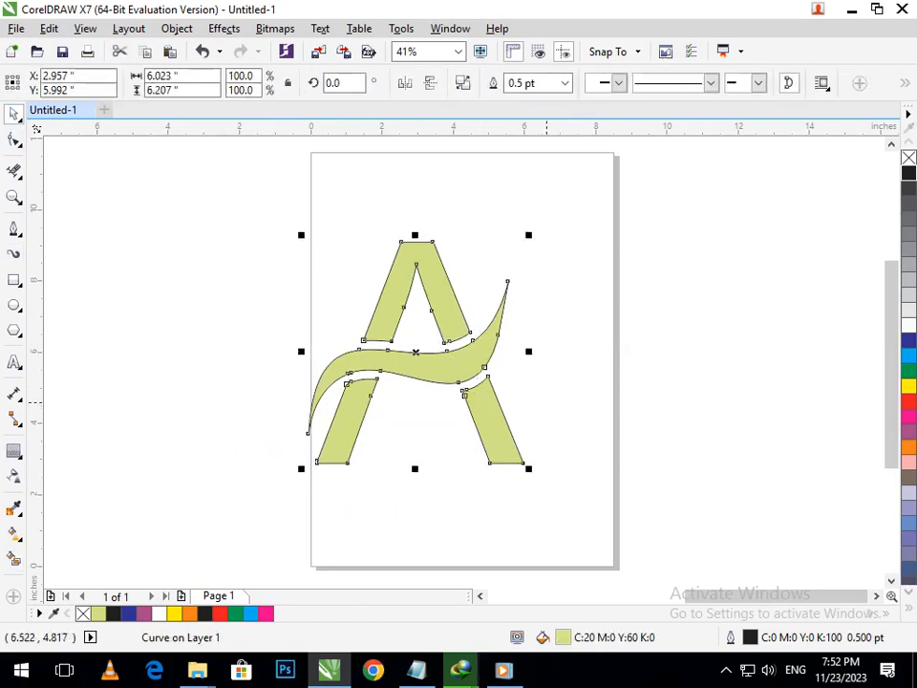
{"action": "left_click", "coordinate": [541, 392]}
{"action": "left_click_drag", "start_coordinate": [497, 335], "coordinate": [458, 382]}
{"action": "key", "text": "ctrl+z"}
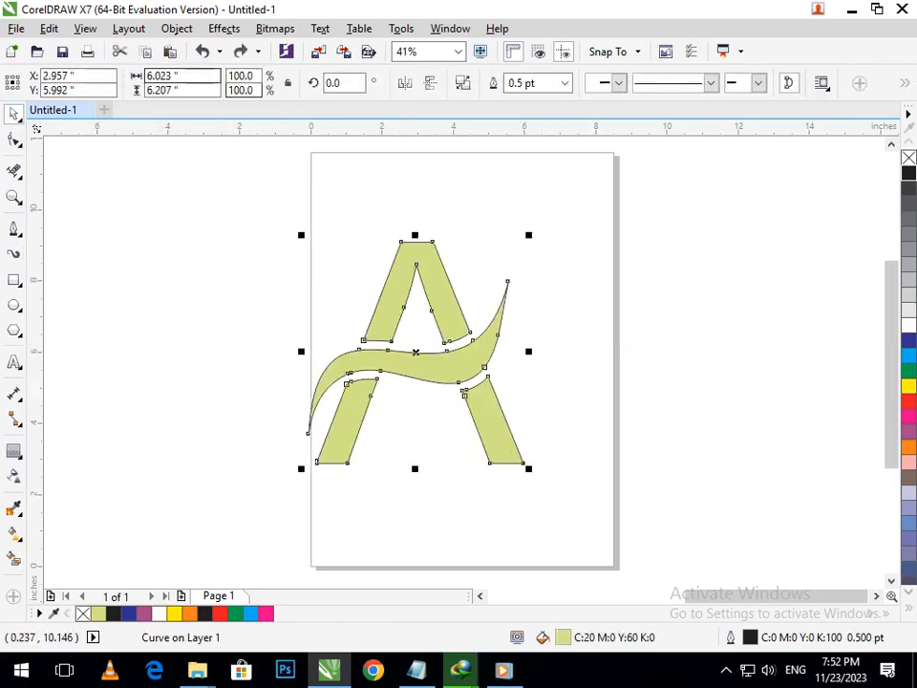
Break the welded curve apart into separate pieces, undoing the trial move of the swoosh.
{"action": "left_click", "coordinate": [177, 27]}
{"action": "left_click", "coordinate": [229, 257]}
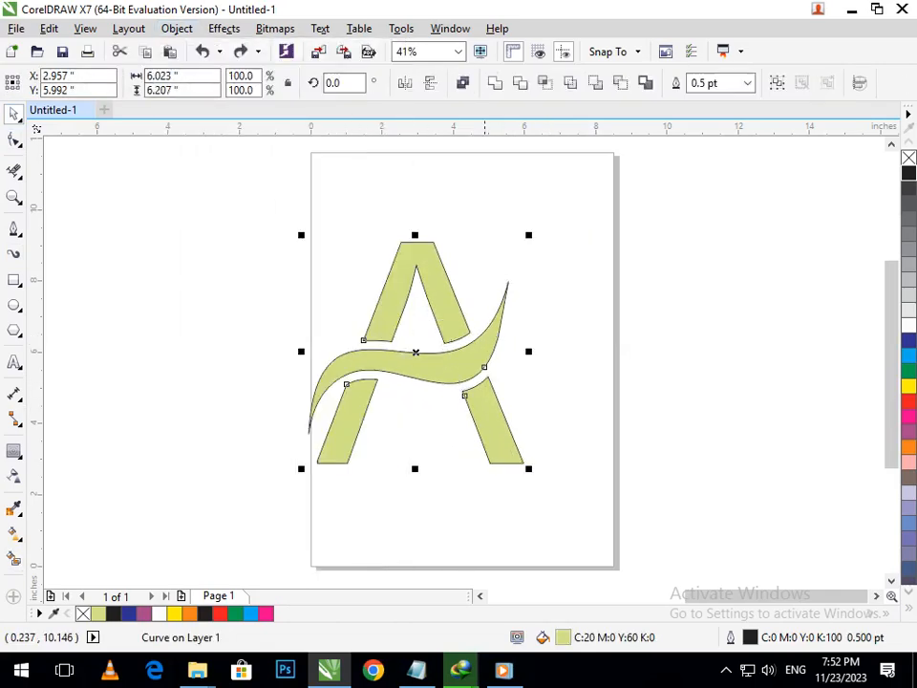
{"action": "left_click", "coordinate": [612, 374]}
{"action": "left_click_drag", "start_coordinate": [474, 359], "coordinate": [380, 359]}
{"action": "key", "text": "ctrl+z"}
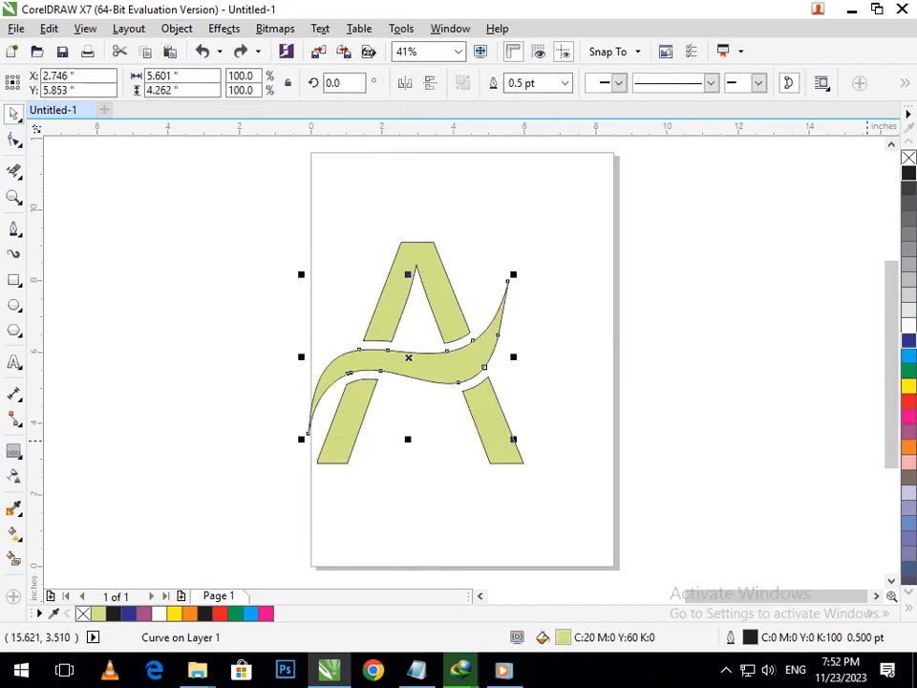
Set the swoosh's fill and outline to dark blue (C:100 M:100 Y:0 K:0), undoing any displacement of the right leg.
{"action": "left_click", "coordinate": [909, 340]}
{"action": "right_click", "coordinate": [909, 340]}
{"action": "left_click", "coordinate": [596, 470]}
{"action": "left_click_drag", "start_coordinate": [495, 449], "coordinate": [489, 469]}
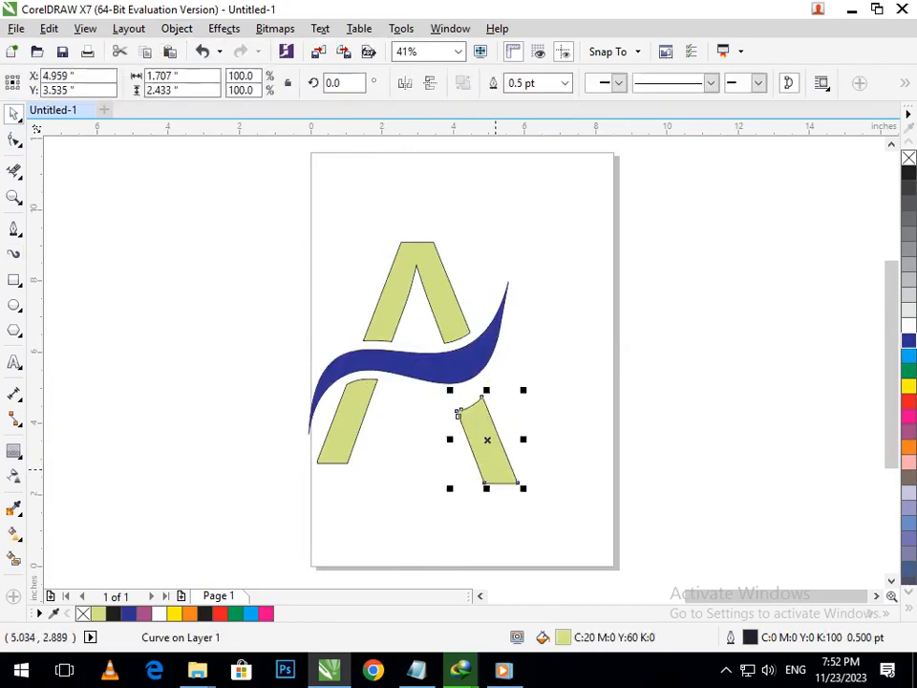
{"action": "key", "text": "ctrl+z"}
Set the fill and outline of the three letter A pieces to purple (C:20 M:80 Y:0 K:20).
{"action": "left_click", "coordinate": [351, 421]}
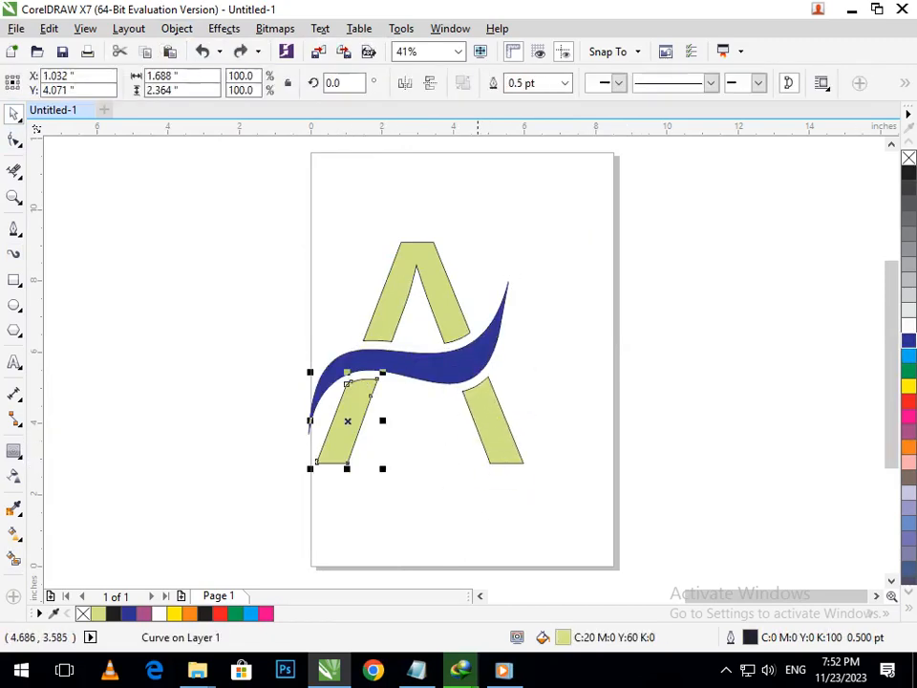
{"action": "left_click", "coordinate": [493, 428], "text": "shift"}
{"action": "left_click", "coordinate": [446, 292], "text": "shift"}
{"action": "left_click", "coordinate": [908, 432]}
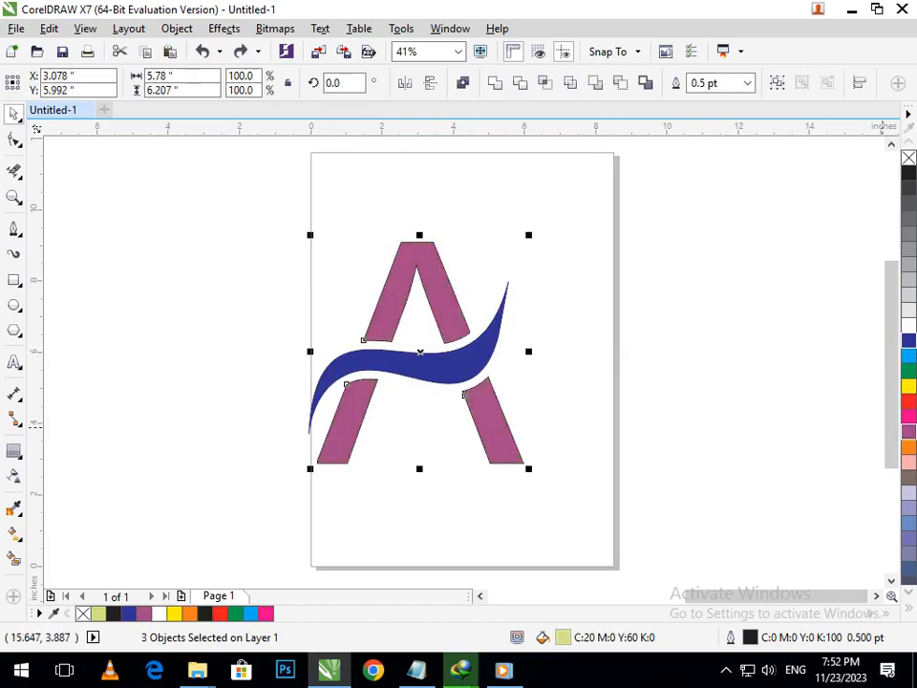
{"action": "left_click", "coordinate": [680, 426]}
Move the whole A logo off the page, far up and to the left, and delete the RV company-name logo.
{"action": "scroll", "coordinate": [472, 379], "scroll_direction": "down", "scroll_amount": 3}
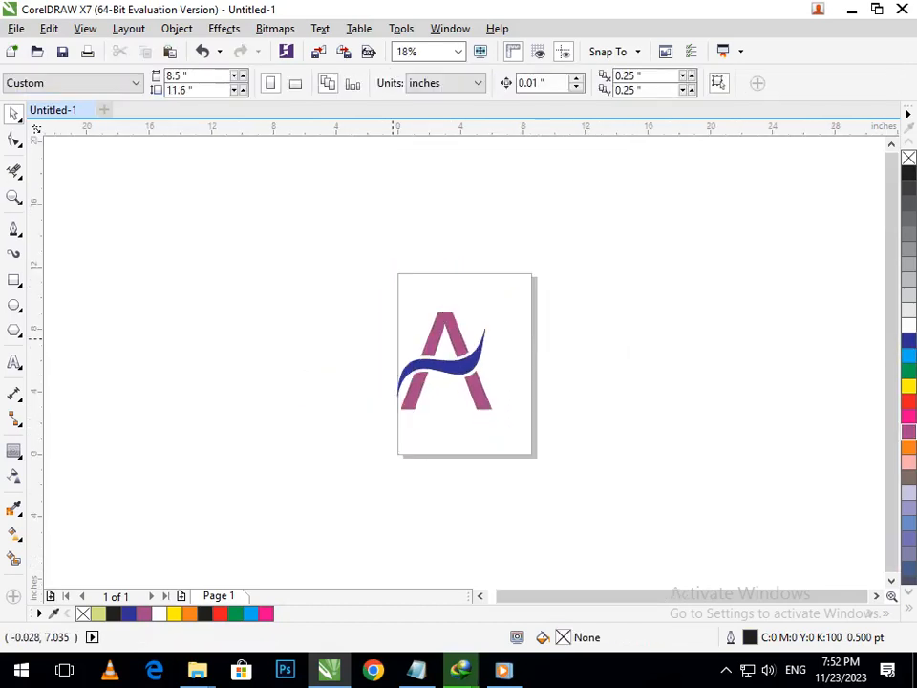
{"action": "key", "text": "ctrl+a"}
{"action": "left_click_drag", "start_coordinate": [474, 386], "coordinate": [270, 285]}
{"action": "scroll", "coordinate": [468, 363], "scroll_direction": "down", "scroll_amount": 2}
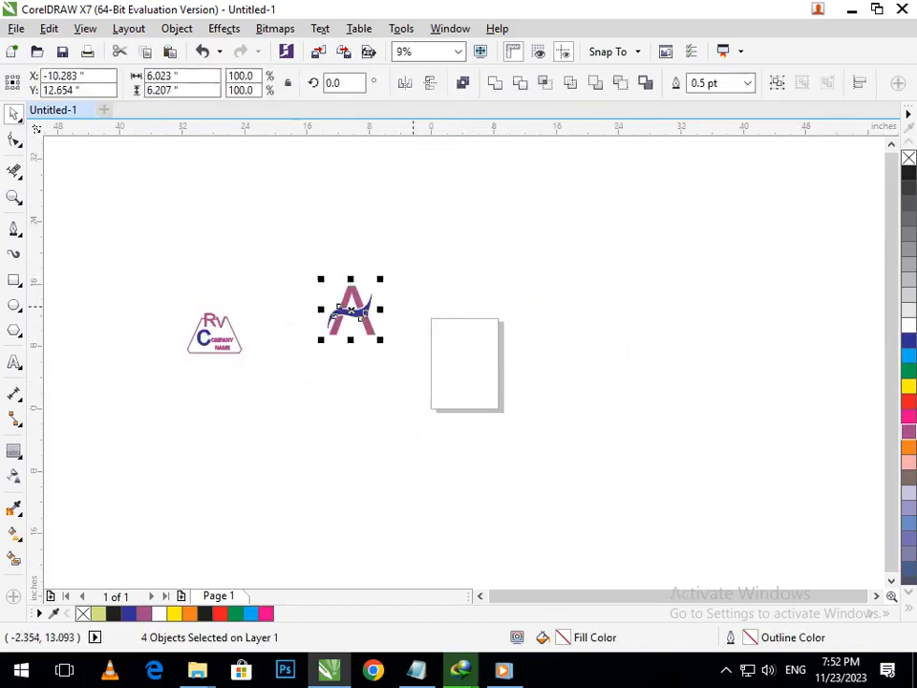
{"action": "left_click_drag", "start_coordinate": [222, 356], "coordinate": [284, 368]}
{"action": "key", "text": "Delete"}
{"action": "left_click_drag", "start_coordinate": [285, 240], "coordinate": [420, 352]}
{"action": "left_click_drag", "start_coordinate": [361, 315], "coordinate": [168, 231]}
Change the swoosh's fill to cyan (C:100 M:0 Y:0 K:0).
{"action": "left_click", "coordinate": [111, 179]}
{"action": "key", "text": "F2"}
{"action": "mouse_move", "coordinate": [102, 172]}
{"action": "left_mouse_down"}
{"action": "mouse_move", "coordinate": [155, 248]}
{"action": "mouse_move", "coordinate": [209, 269]}
{"action": "left_mouse_up"}
{"action": "left_click", "coordinate": [536, 390]}
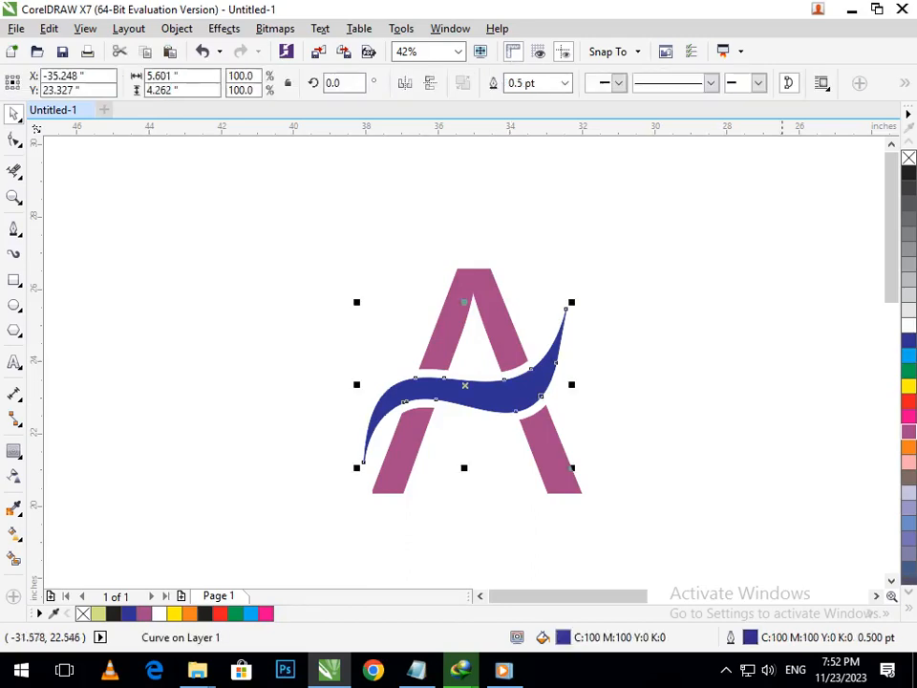
{"action": "left_click", "coordinate": [909, 355]}
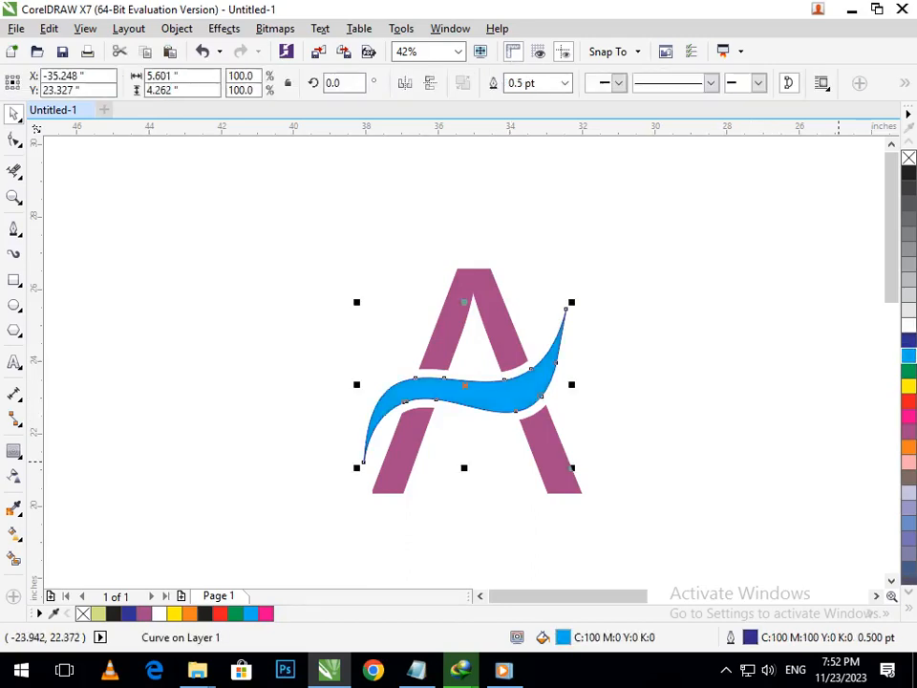
{"action": "left_click", "coordinate": [732, 461]}
Fill the three letter A pieces with dark blue (C:100 M:100 Y:0 K:0), undoing the orange trial fill.
{"action": "left_click", "coordinate": [563, 456]}
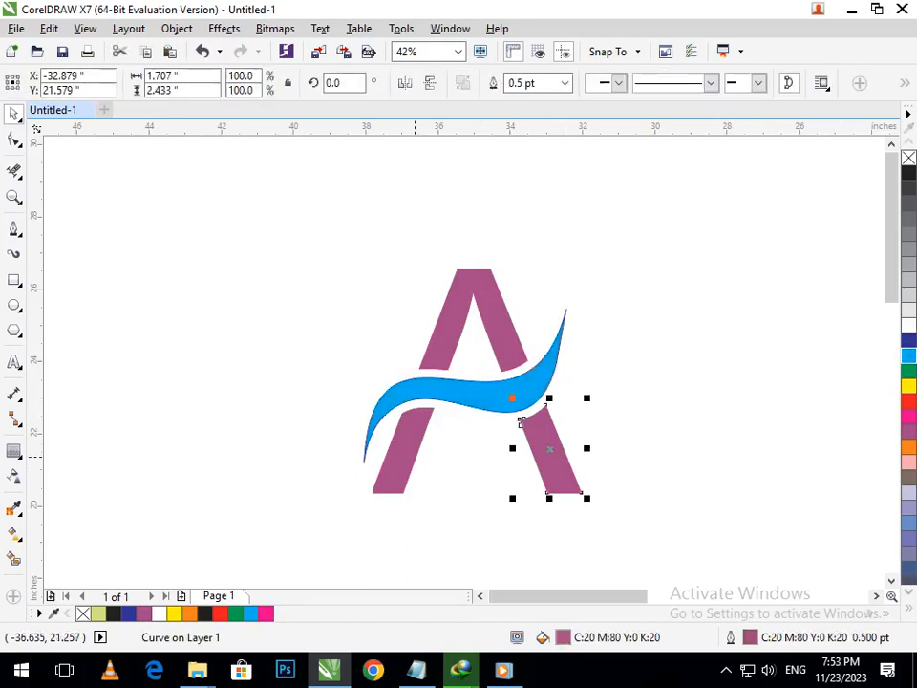
{"action": "key", "text": "ctrl+a"}
{"action": "left_click", "coordinate": [908, 446]}
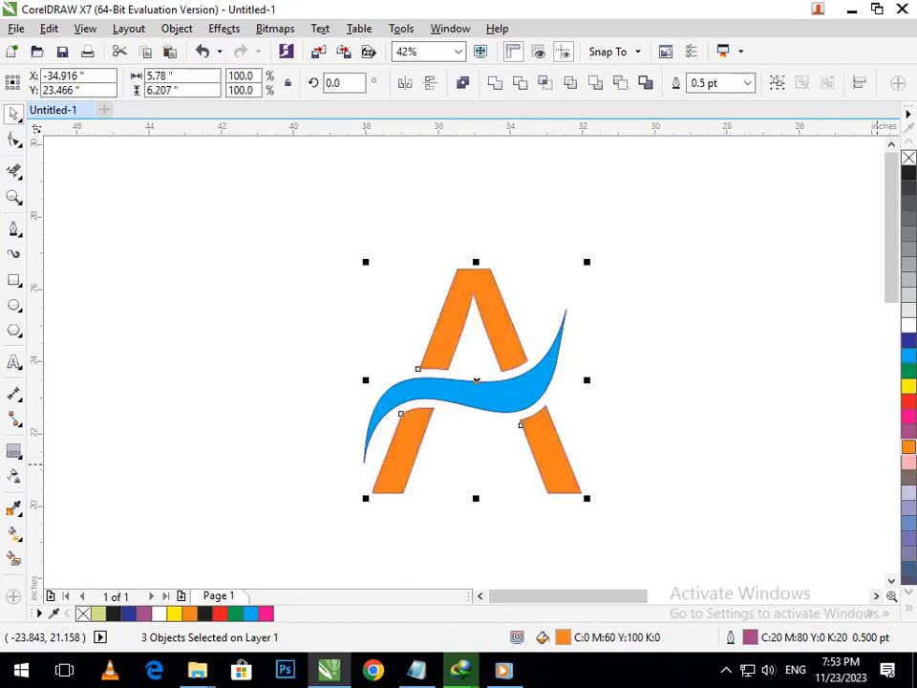
{"action": "key", "text": "ctrl+z"}
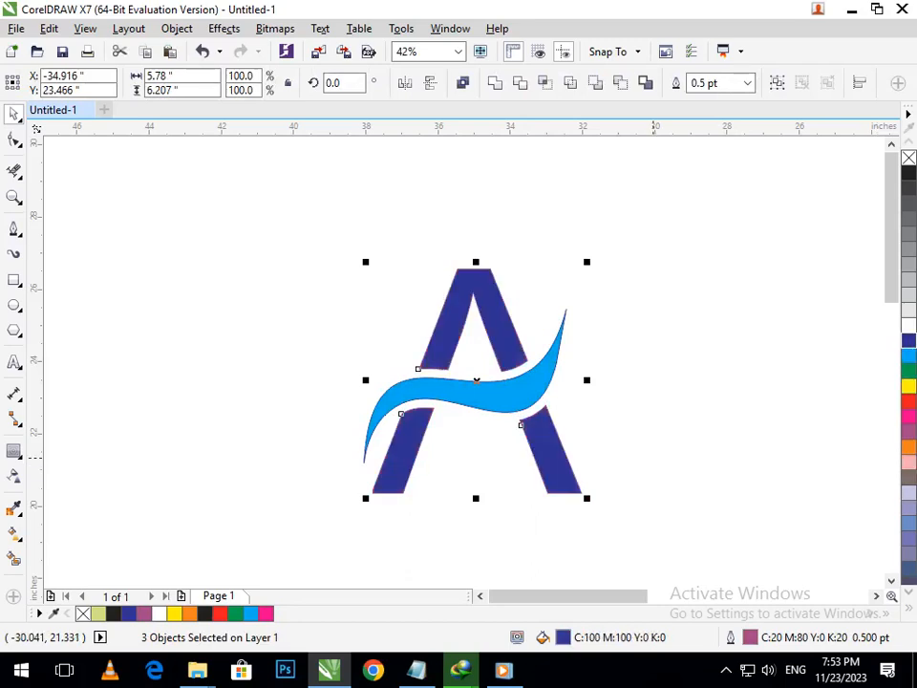
{"action": "key", "text": "Escape"}
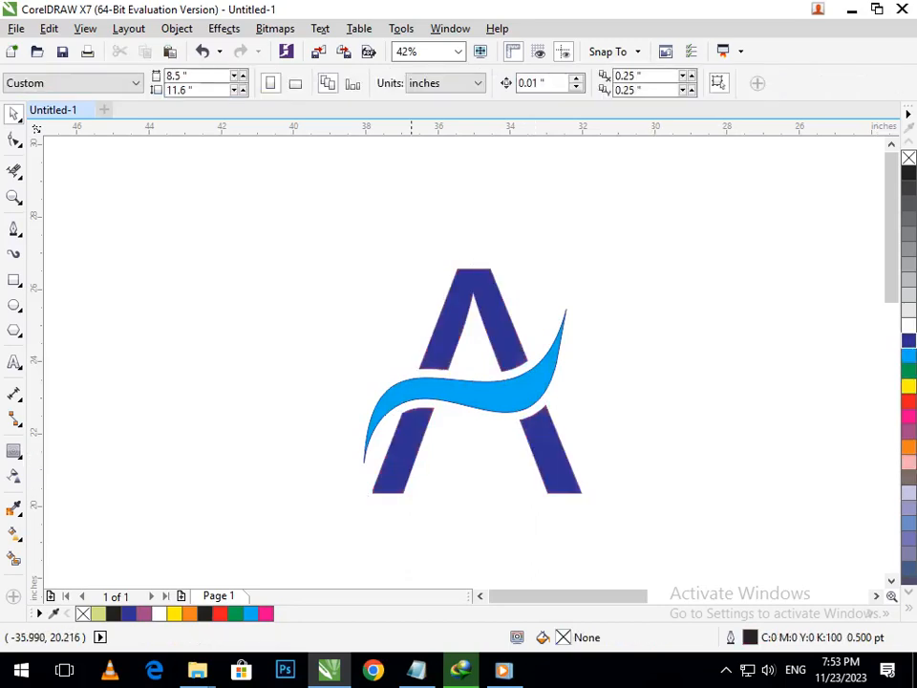
Add the artistic text "Company Name" on two lines below the letter A.
{"action": "key", "text": "F3"}
{"action": "key", "text": "F2"}
{"action": "left_click_drag", "start_coordinate": [81, 179], "coordinate": [284, 302]}
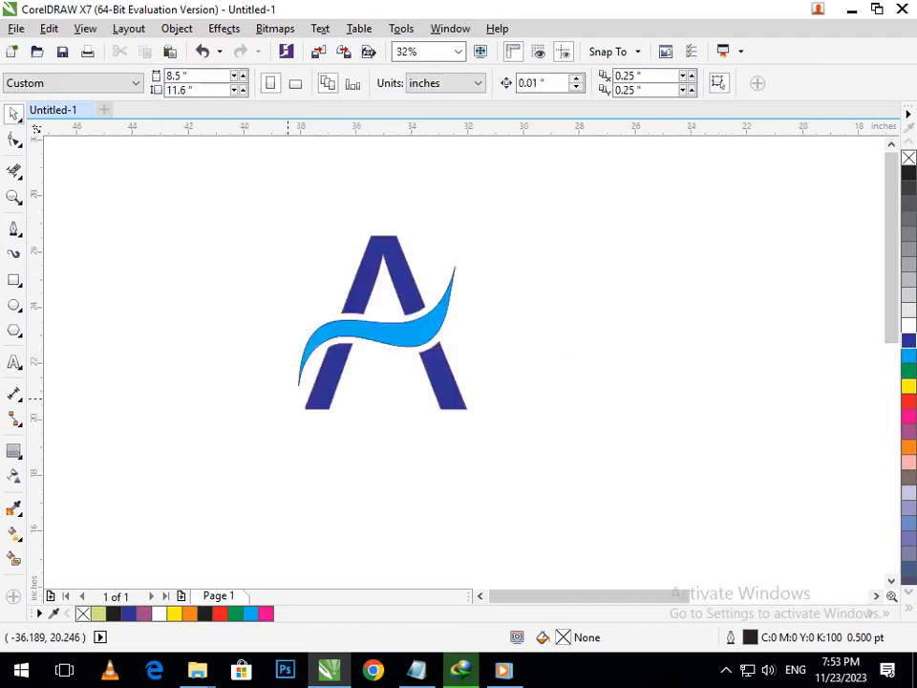
{"action": "scroll", "coordinate": [592, 511], "scroll_direction": "up", "scroll_amount": 1}
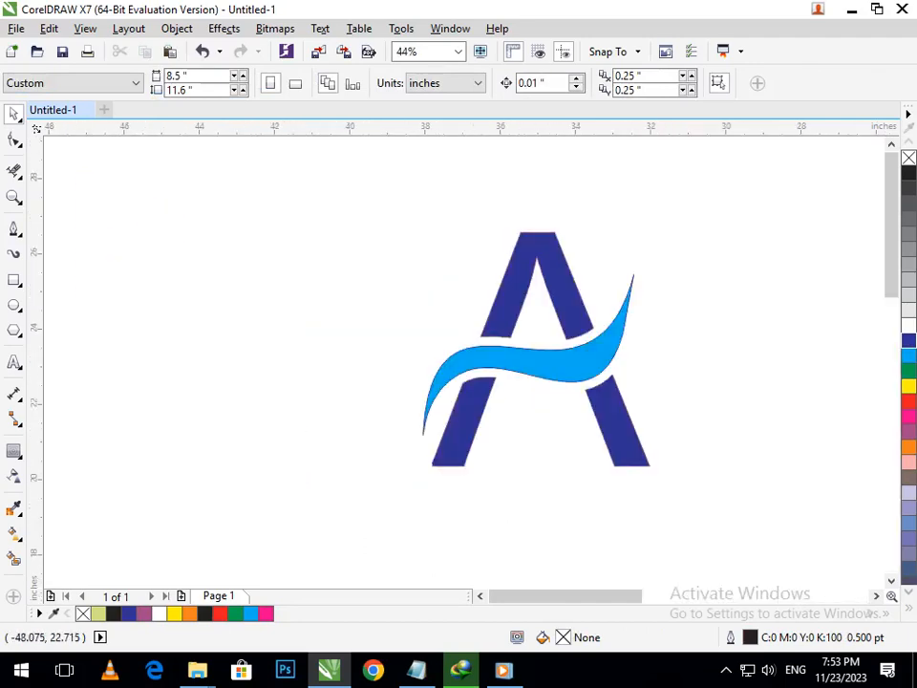
{"action": "left_click", "coordinate": [14, 362]}
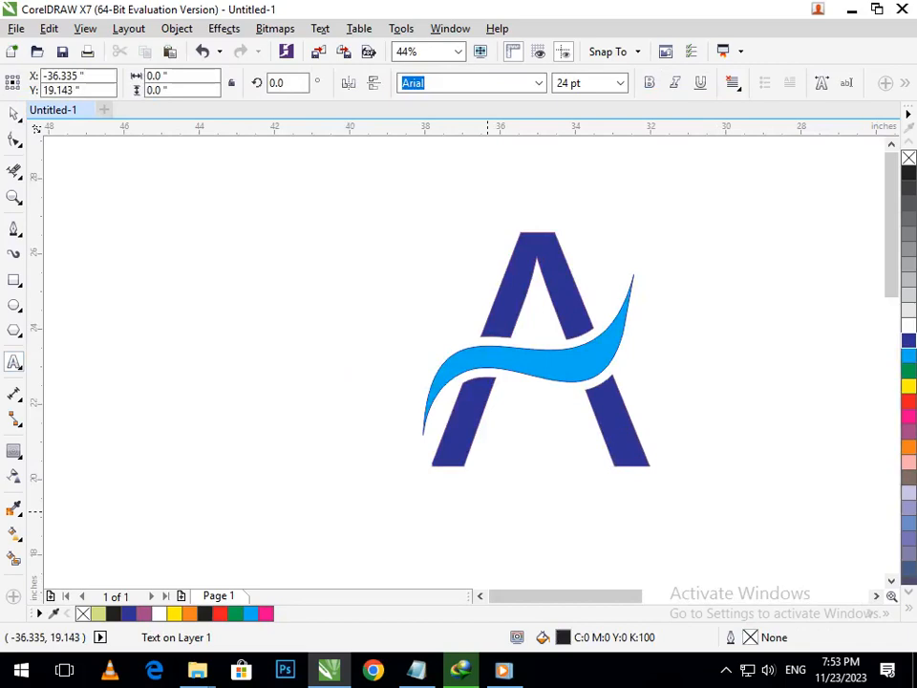
{"action": "left_click", "coordinate": [488, 506]}
{"action": "type", "text": "Company"}
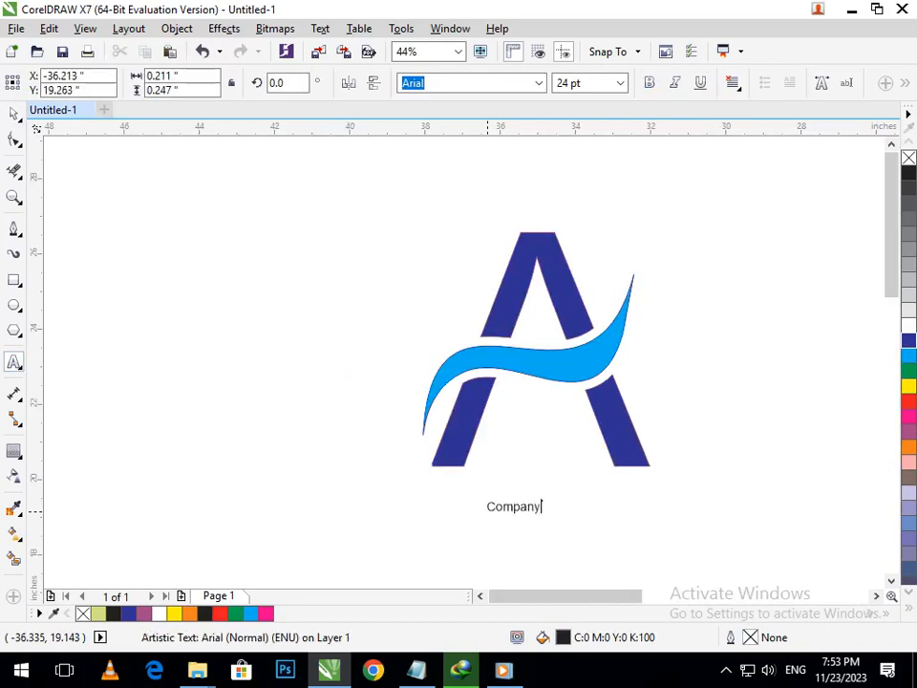
{"action": "key", "text": "Return"}
{"action": "type", "text": "Name"}
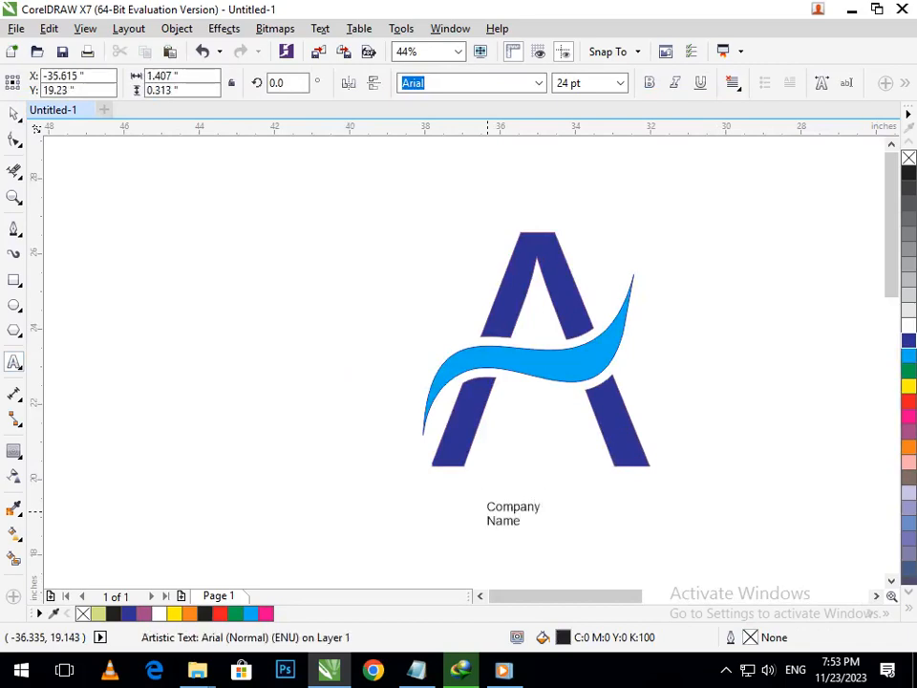
{"action": "key", "text": "Escape"}
{"action": "key", "text": "Escape"}
{"action": "left_click", "coordinate": [551, 523]}
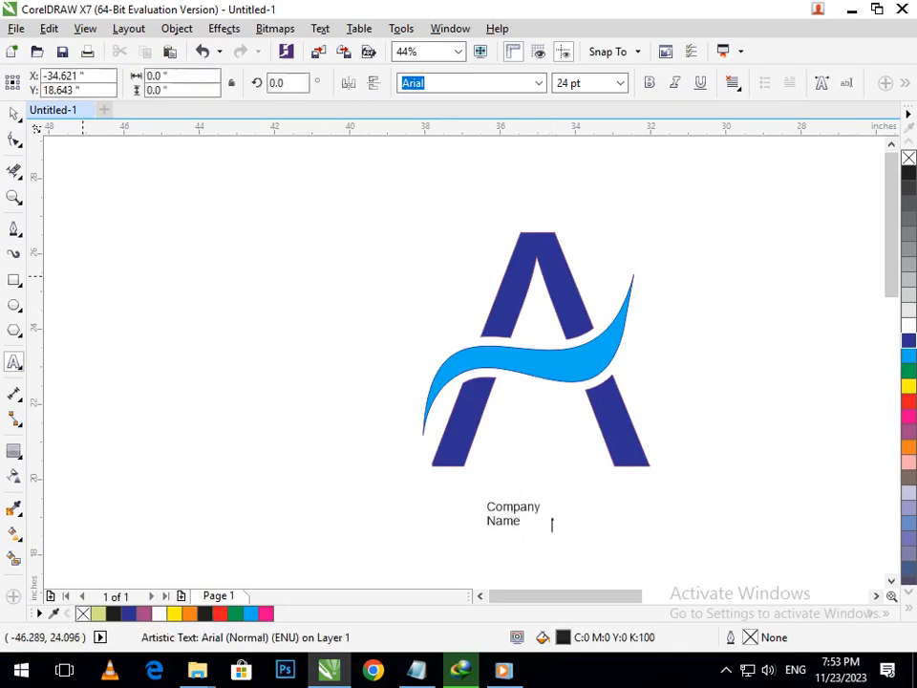
Enlarge the company name text to about 44.7 pt and widen its letter spacing to reach the A's right foot.
{"action": "left_click", "coordinate": [14, 113]}
{"action": "left_click", "coordinate": [497, 521]}
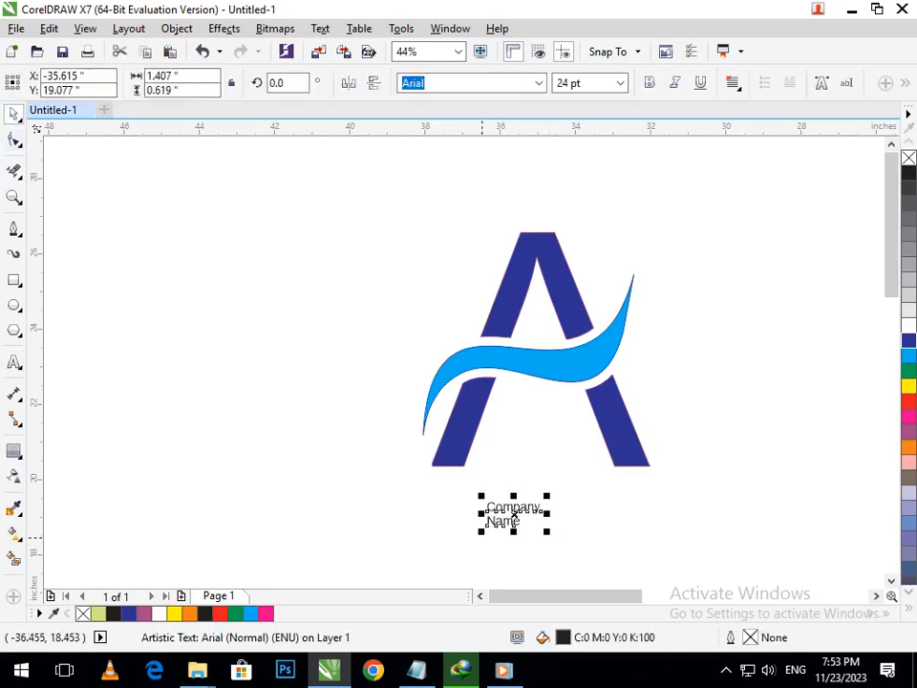
{"action": "left_click_drag", "start_coordinate": [480, 531], "coordinate": [458, 542]}
{"action": "key", "text": "F10"}
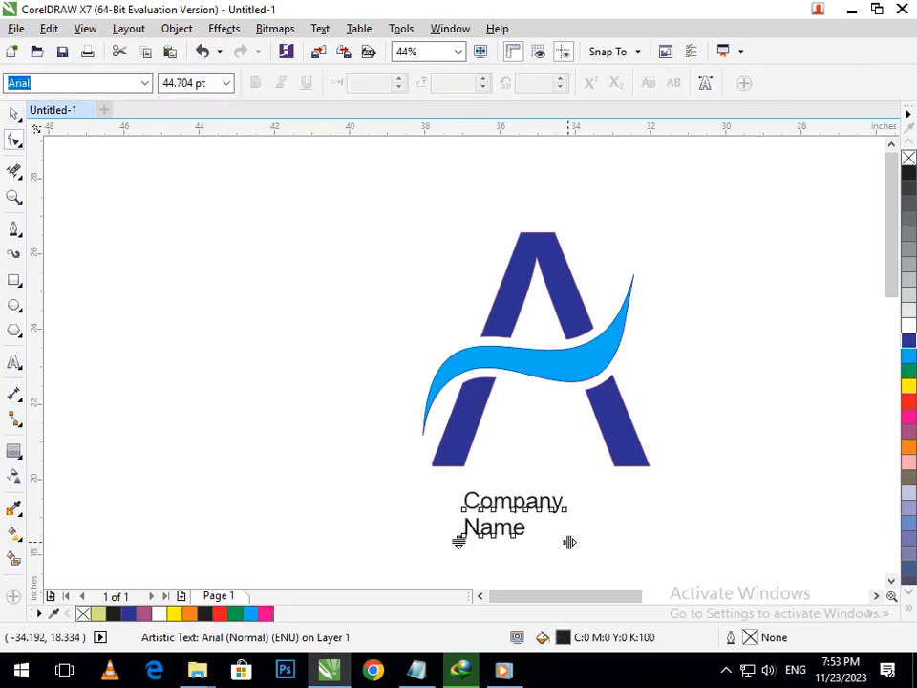
{"action": "left_click_drag", "start_coordinate": [569, 542], "coordinate": [654, 542]}
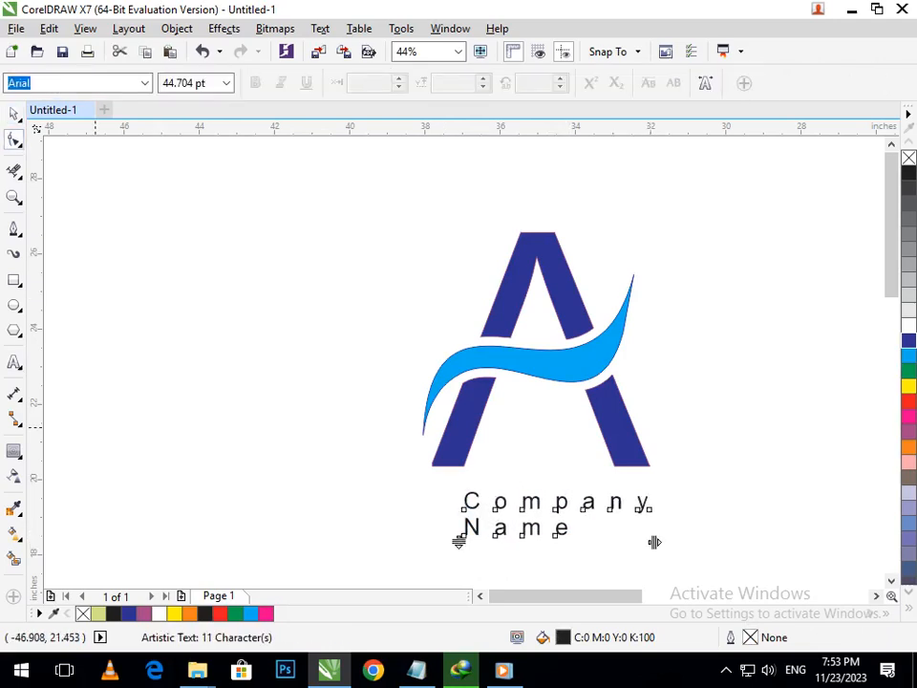
Nudge the company name text slightly left under the letter A and tighten the spacing between its two lines.
{"action": "key", "text": "space"}
{"action": "key", "text": "Escape"}
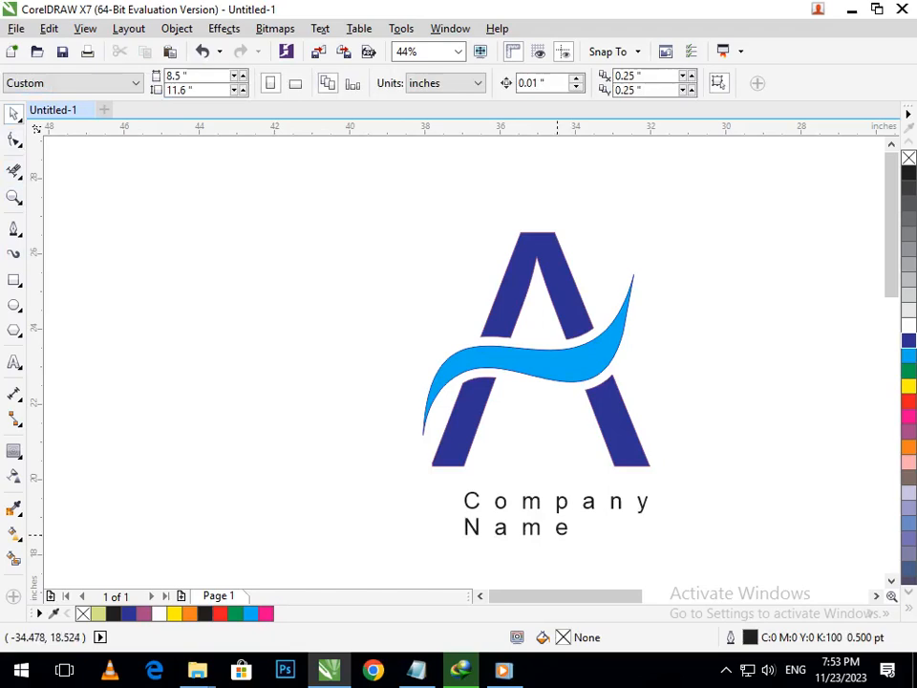
{"action": "left_click", "coordinate": [550, 512]}
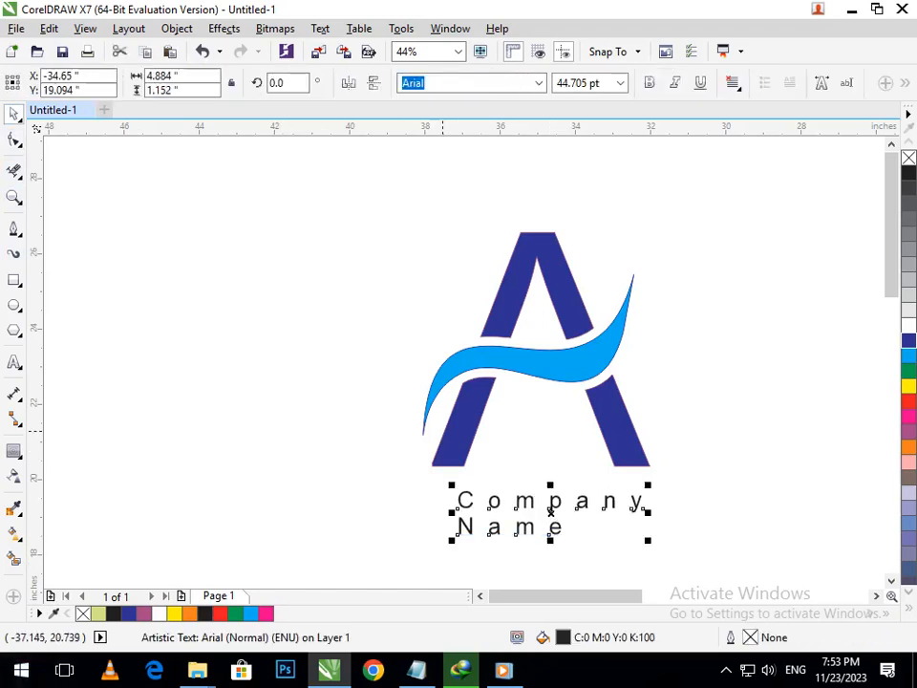
{"action": "key", "text": "space"}
{"action": "scroll", "coordinate": [550, 512], "scroll_direction": "up", "scroll_amount": 3}
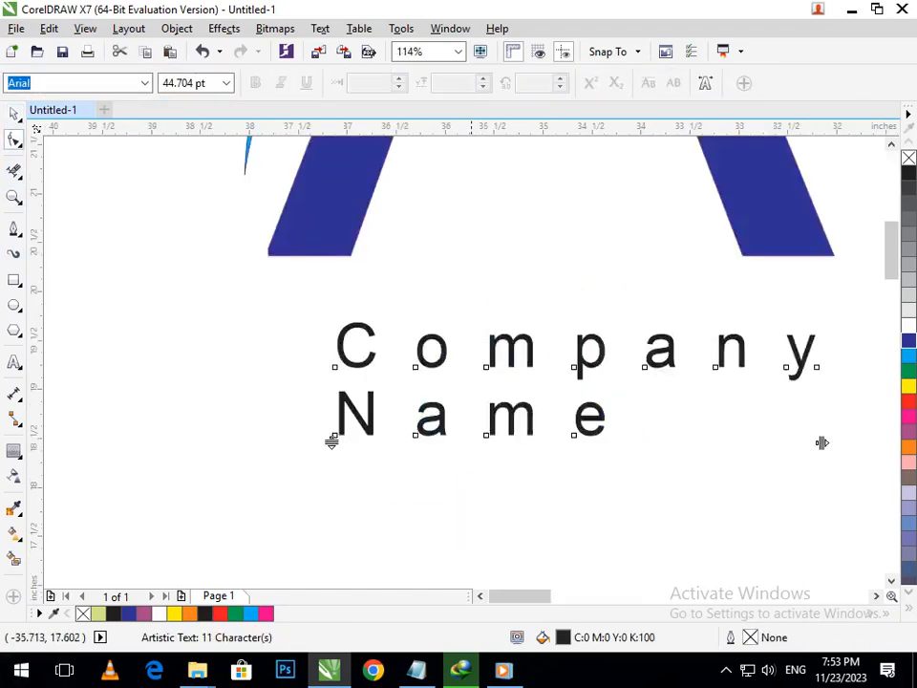
{"action": "scroll", "coordinate": [534, 573], "scroll_direction": "down", "scroll_amount": 3}
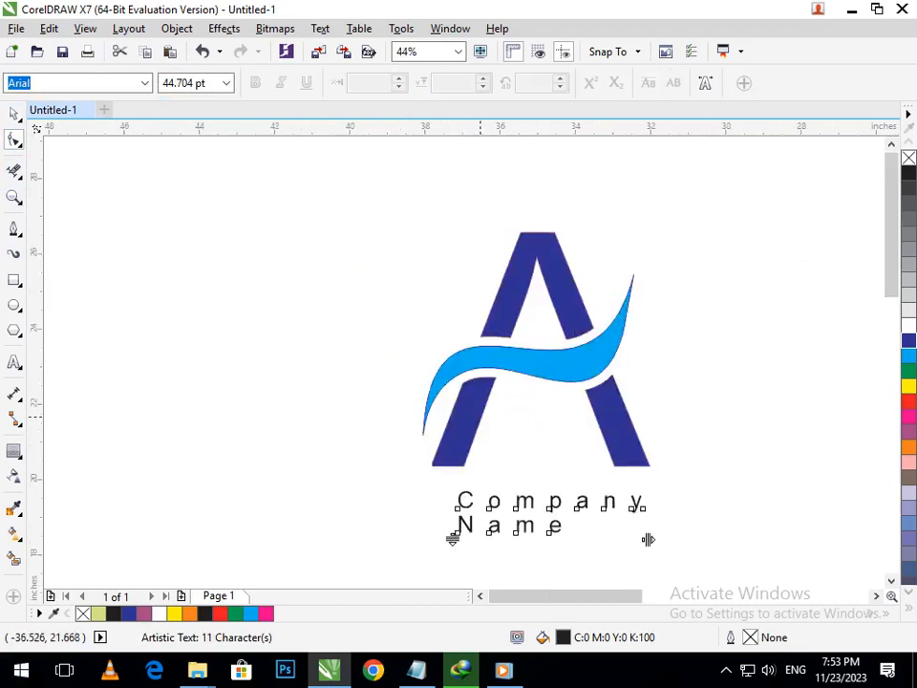
{"action": "key", "text": "Escape"}
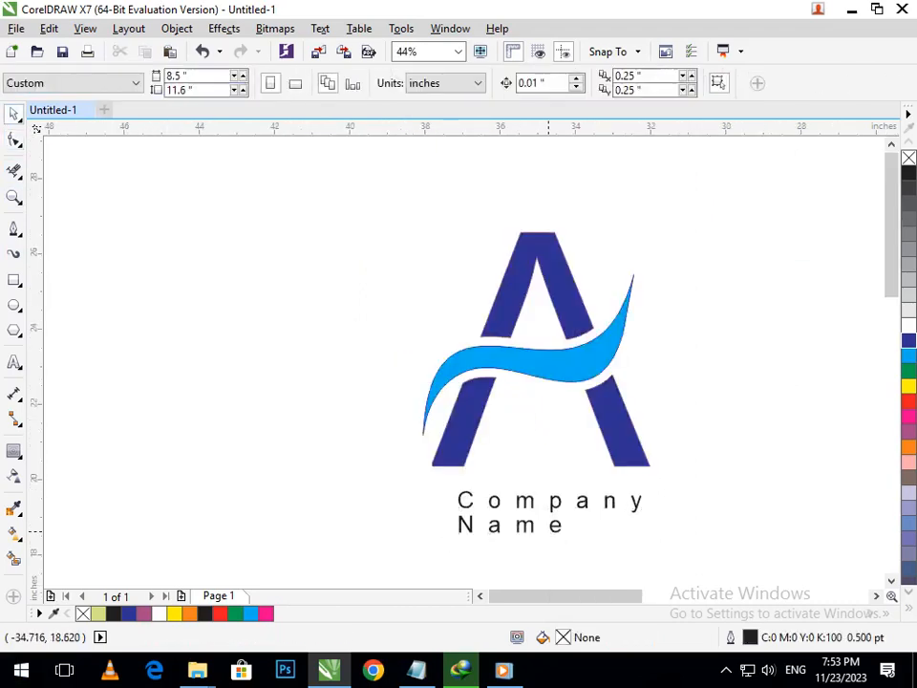
Colour both the fill and outline of the word "Name" in the same dark blue as the letter A.
{"action": "double_click", "coordinate": [550, 528]}
{"action": "left_click_drag", "start_coordinate": [556, 527], "coordinate": [415, 527]}
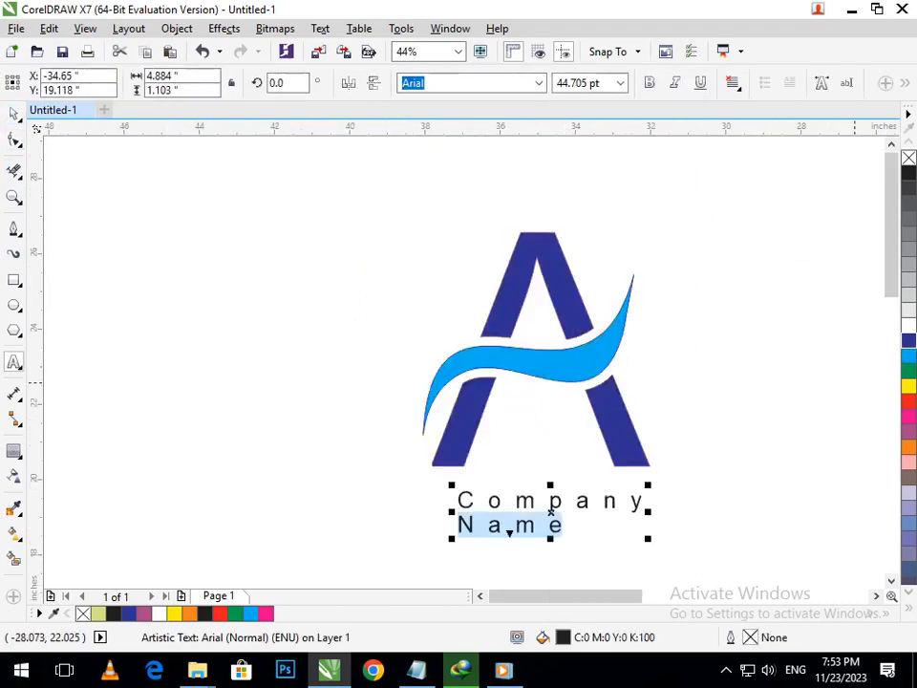
{"action": "left_click", "coordinate": [908, 340]}
{"action": "right_click", "coordinate": [909, 340]}
{"action": "left_click", "coordinate": [13, 114]}
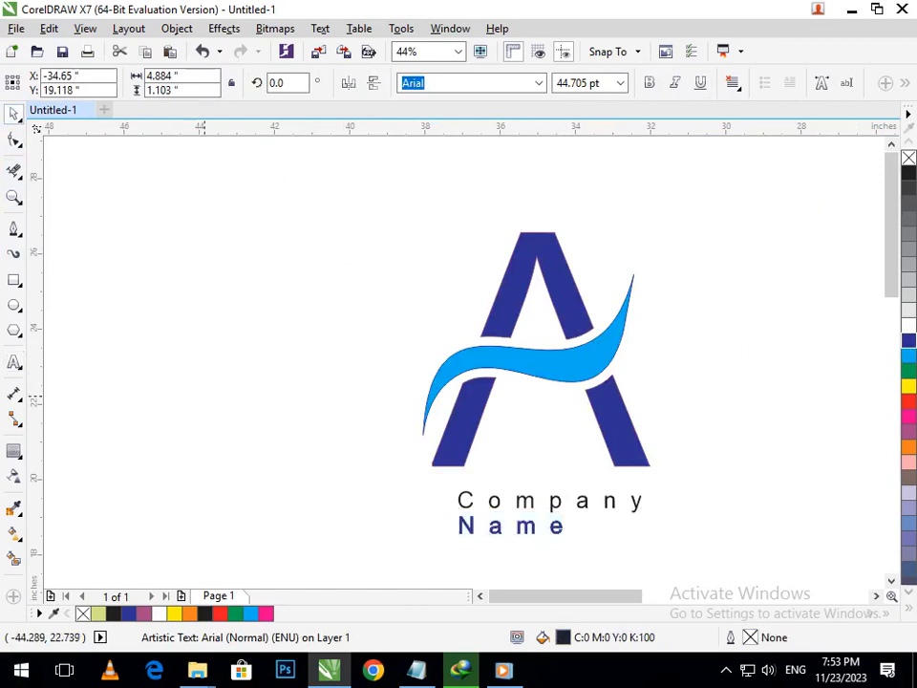
{"action": "key", "text": "Escape"}
Move the whole logo, including the company name text, up and to the left by about 2.5 inches horizontally.
{"action": "left_click_drag", "start_coordinate": [344, 178], "coordinate": [770, 612]}
{"action": "left_click_drag", "start_coordinate": [544, 511], "coordinate": [449, 487]}
{"action": "left_click", "coordinate": [617, 524]}
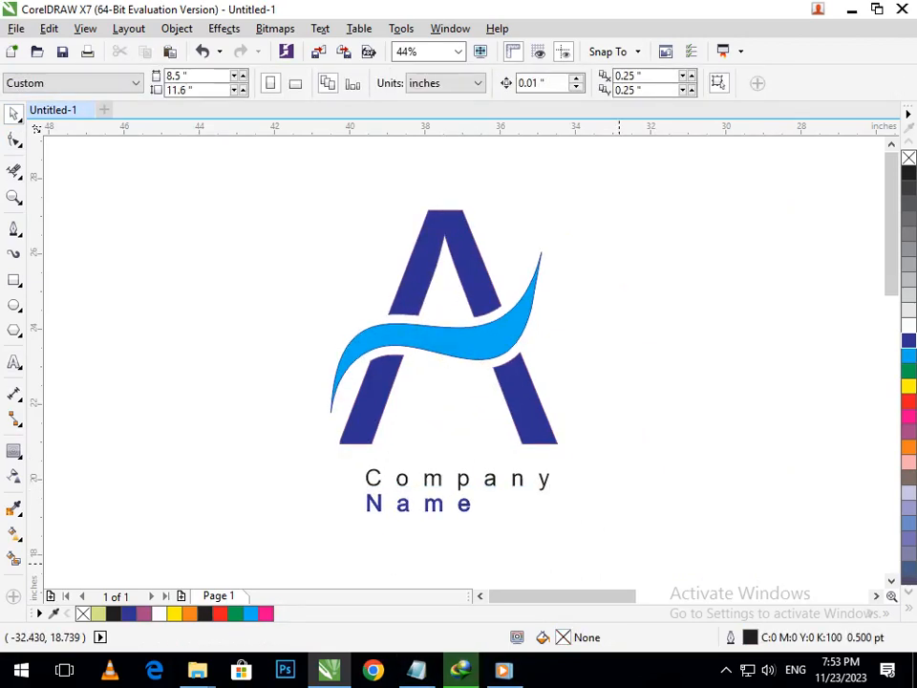
Colour both the fill and outline of the word "Company" in cyan (C:100 M:0 Y:0 K:0).
{"action": "double_click", "coordinate": [557, 481]}
{"action": "left_click_drag", "start_coordinate": [557, 481], "coordinate": [459, 487]}
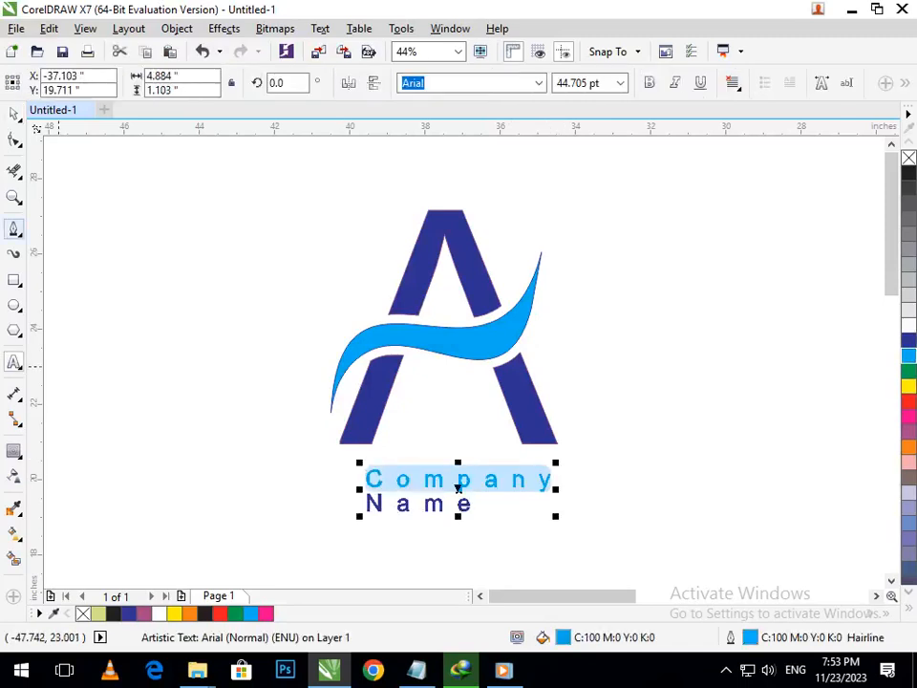
{"action": "left_click", "coordinate": [14, 114]}
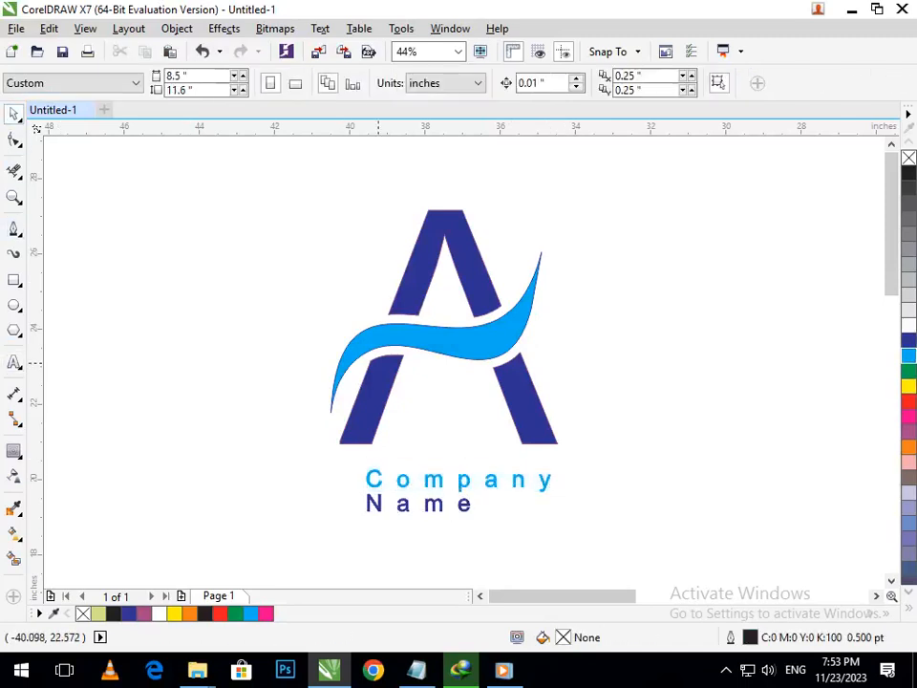